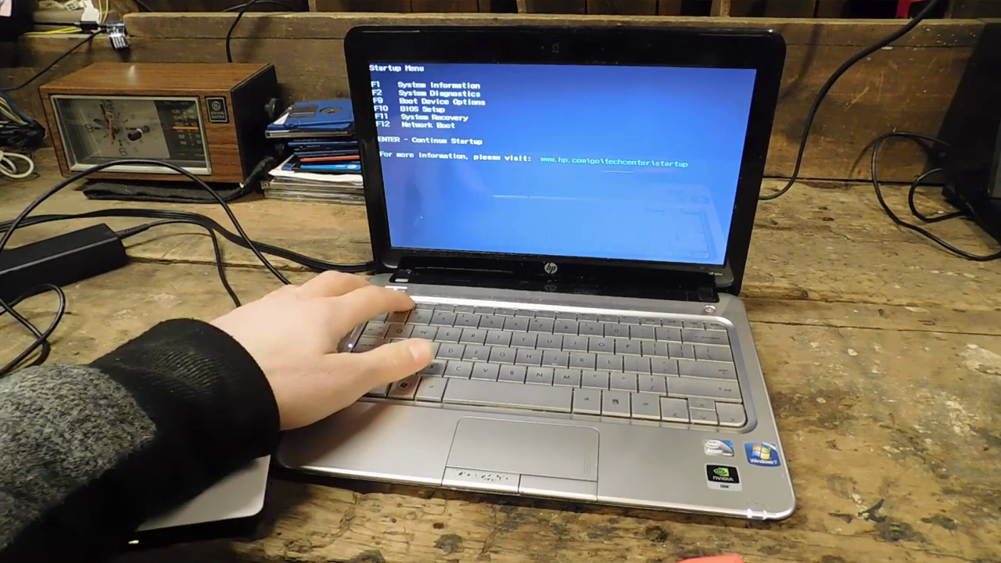
Check the netbook's system information, then boot the antiX live session from the external DVD-RW drive.
{"action": "key", "text": "F1"}
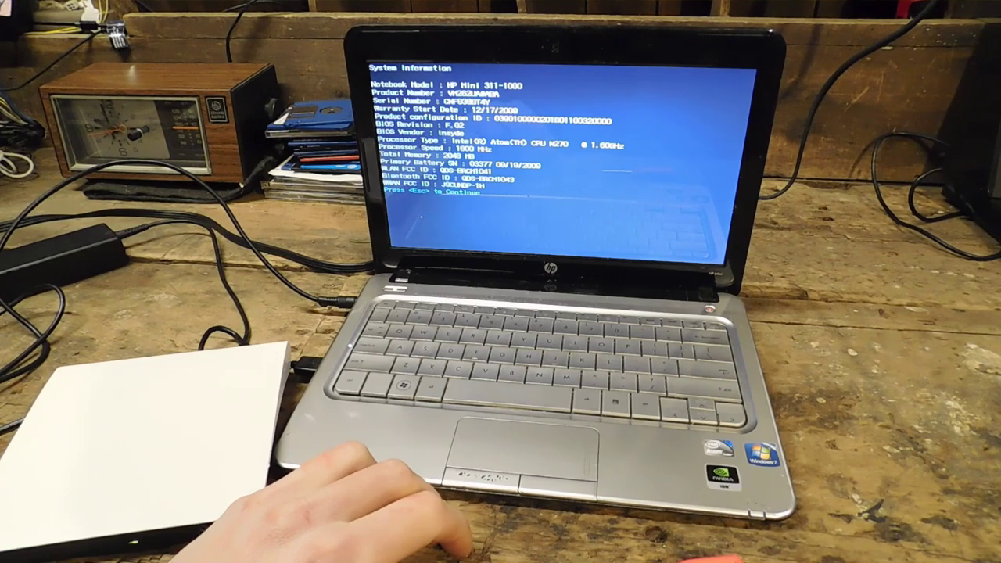
{"action": "key", "text": "Escape"}
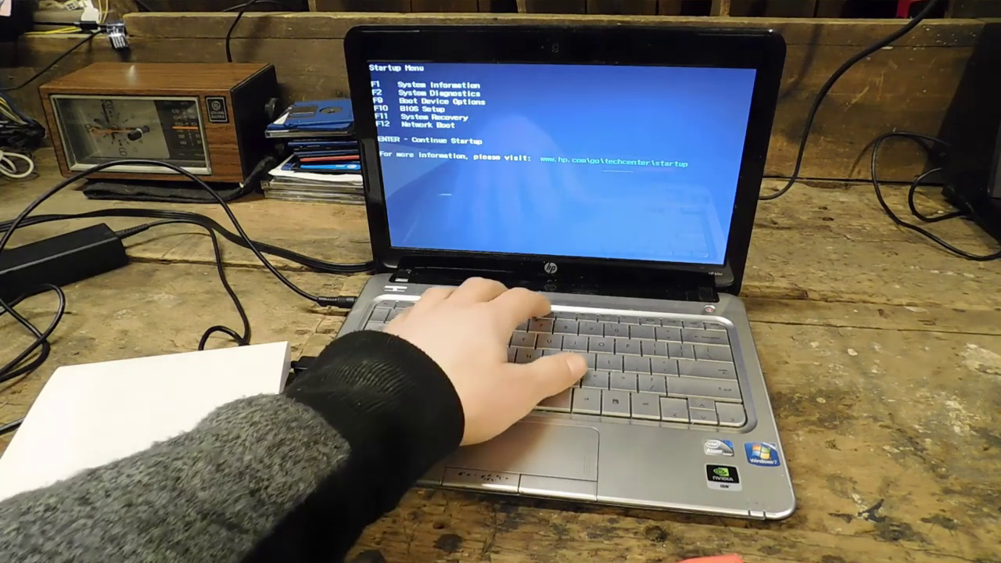
{"action": "key", "text": "F9"}
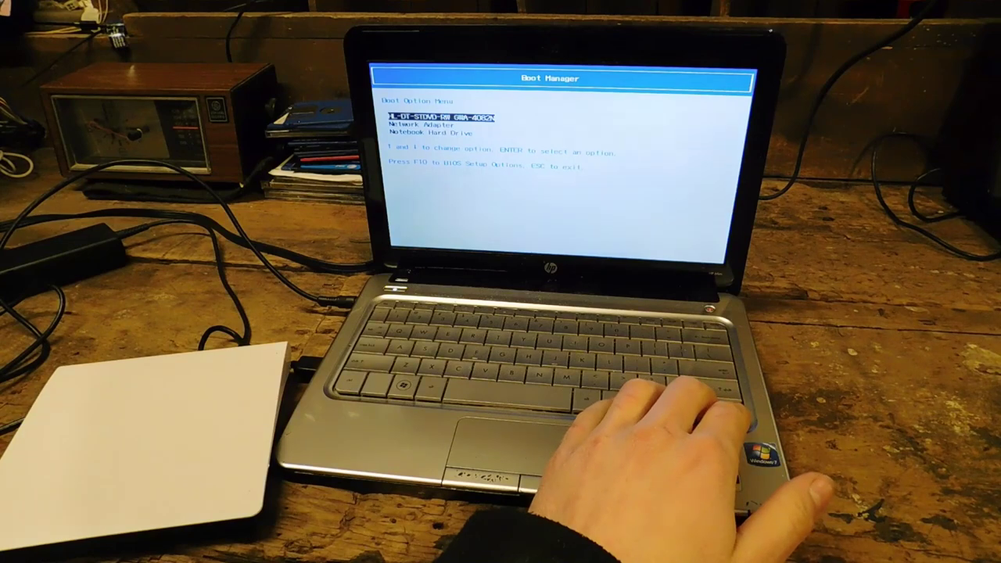
{"action": "key", "text": "Down"}
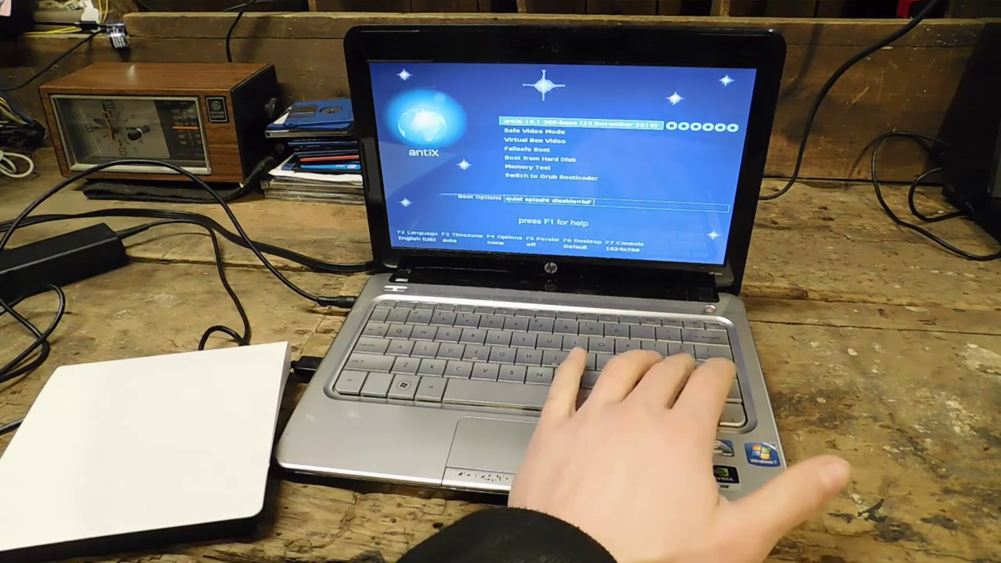
{"action": "key", "text": "Return"}
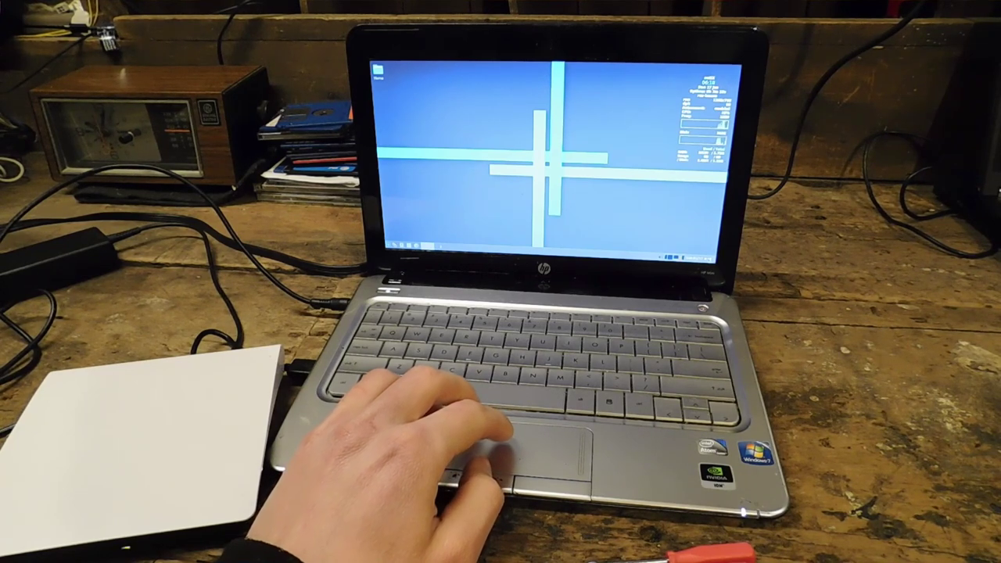
Open two Calendar windows from the desktop and tray clock, then close both.
{"action": "right_click", "coordinate": [654, 184]}
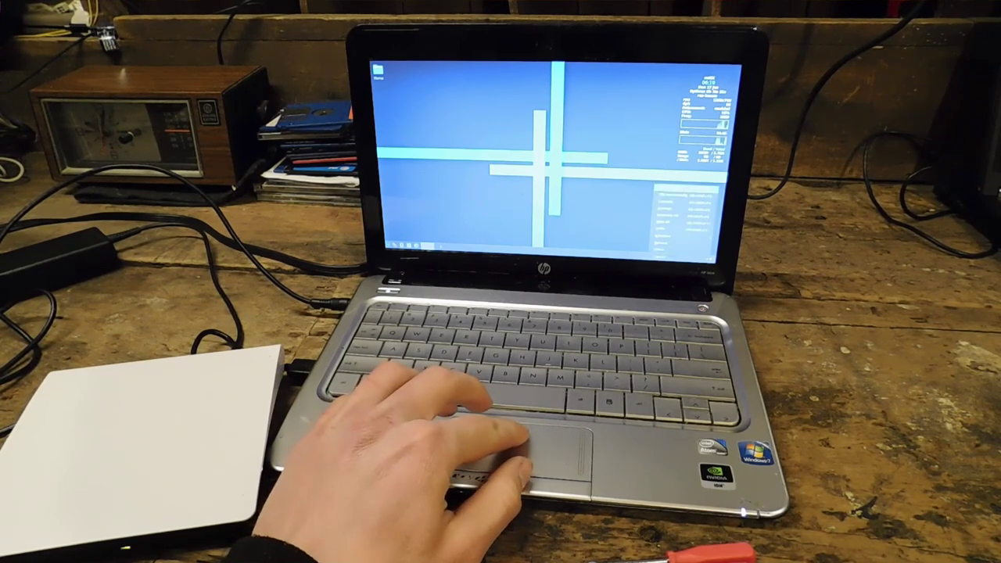
{"action": "left_click", "coordinate": [681, 235]}
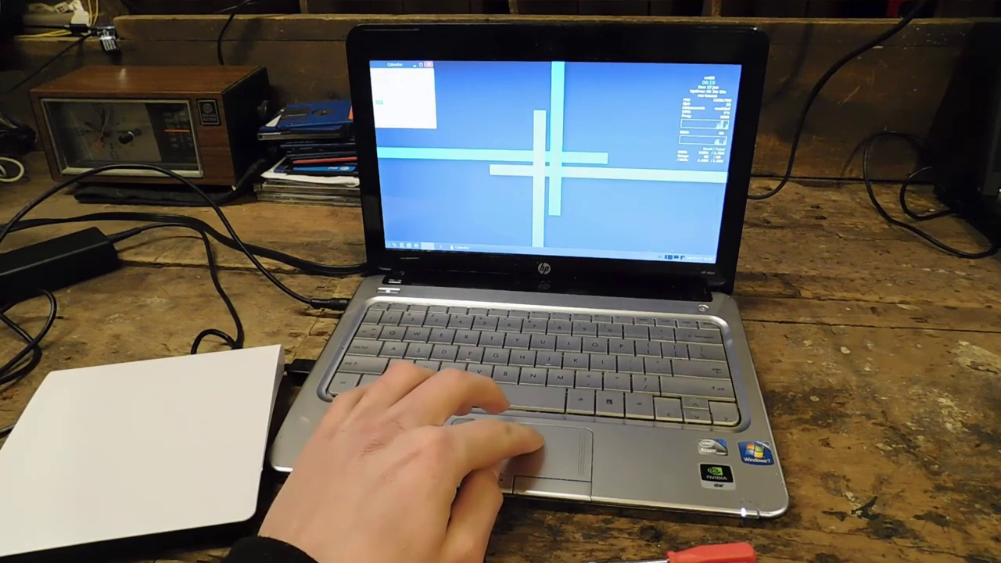
{"action": "right_click", "coordinate": [682, 257]}
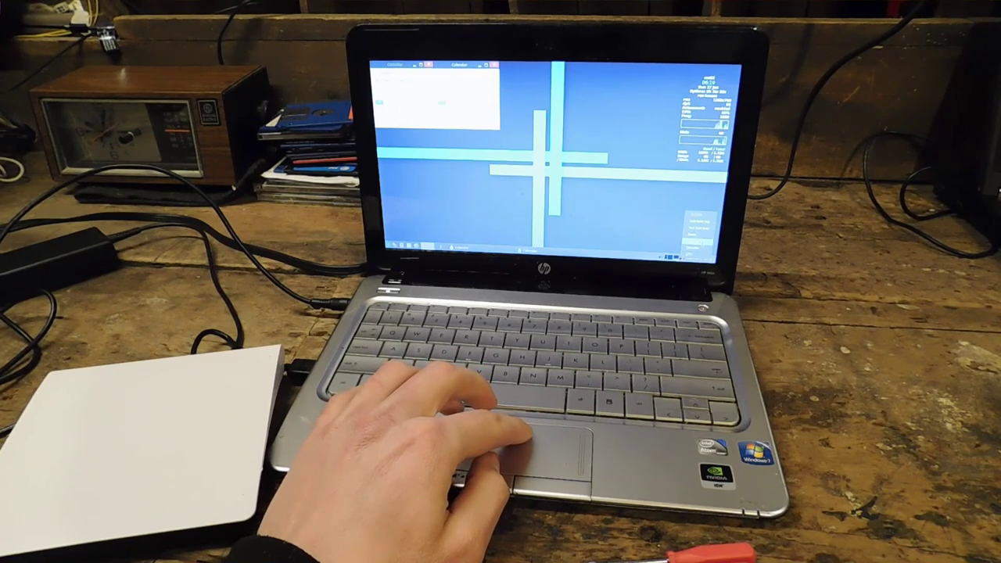
{"action": "left_click", "coordinate": [698, 237]}
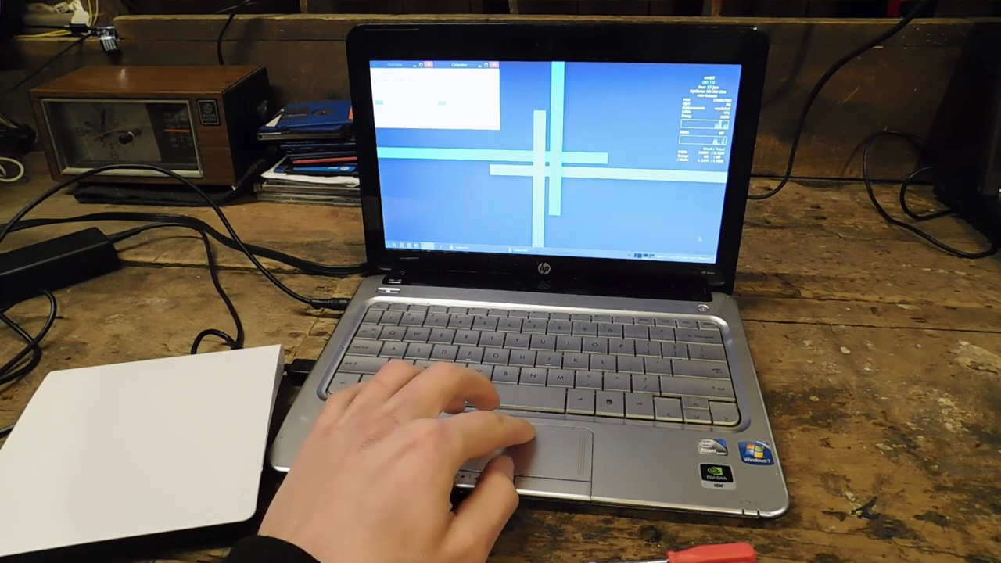
{"action": "right_click", "coordinate": [699, 239]}
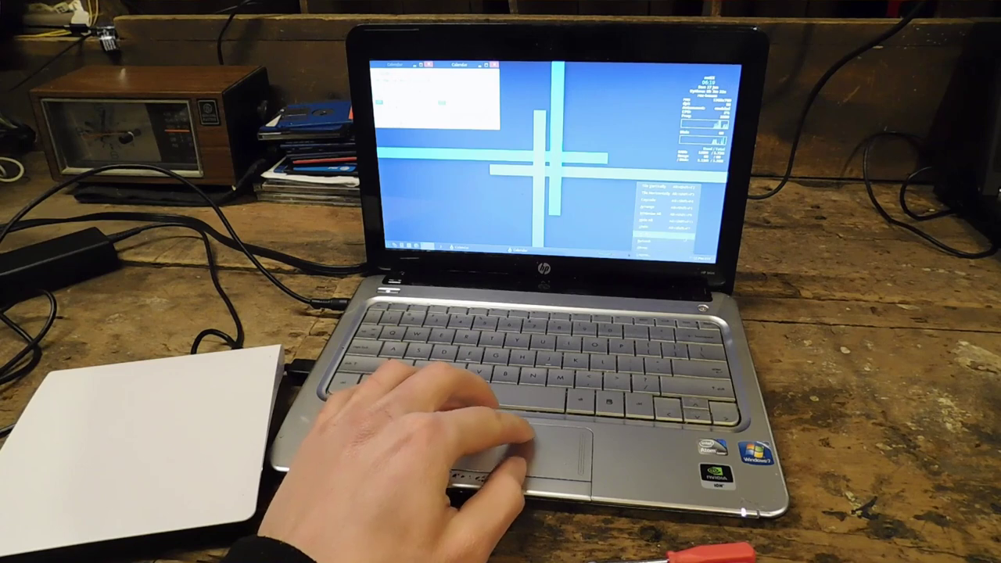
{"action": "left_click", "coordinate": [665, 235]}
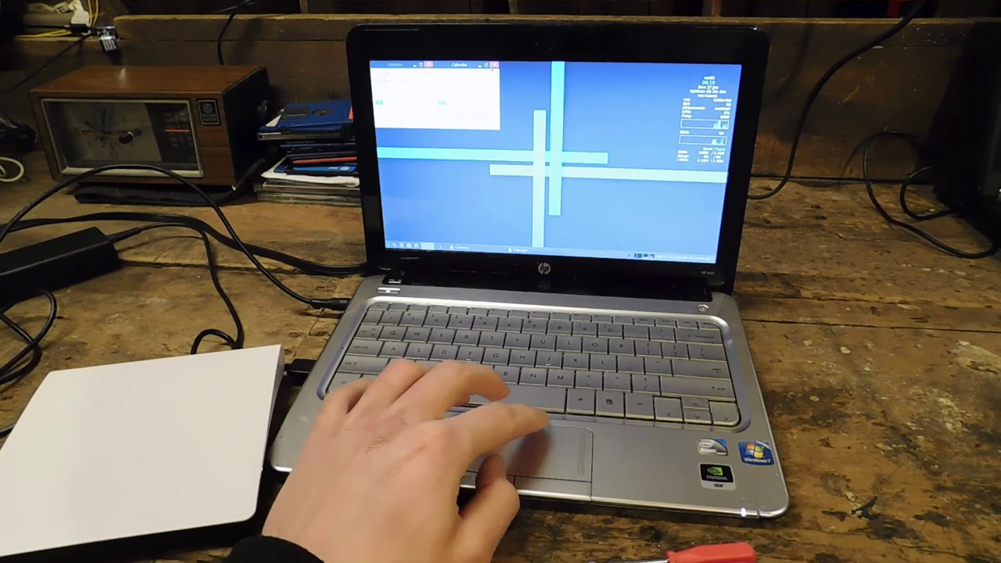
{"action": "left_click", "coordinate": [493, 66]}
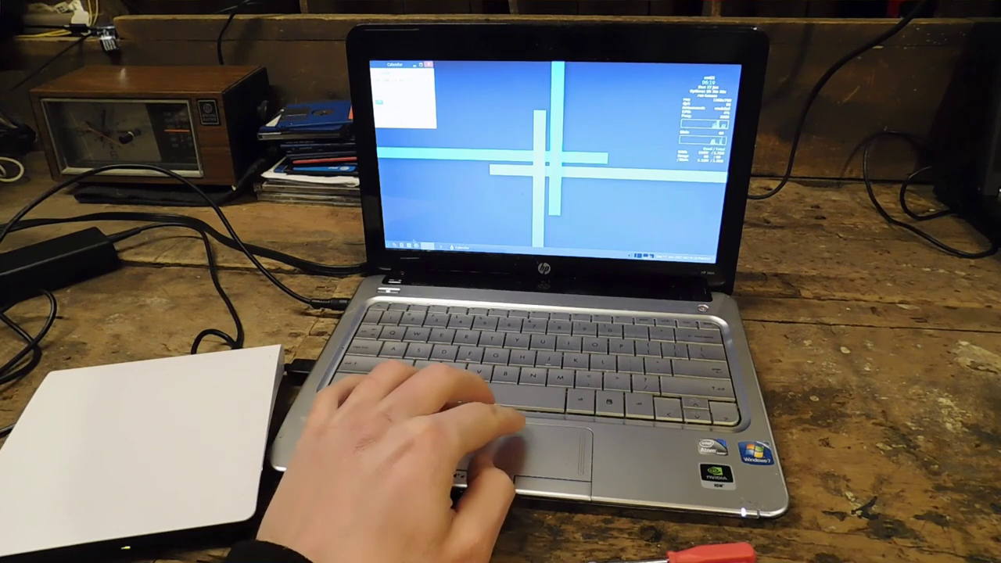
{"action": "left_click", "coordinate": [450, 232]}
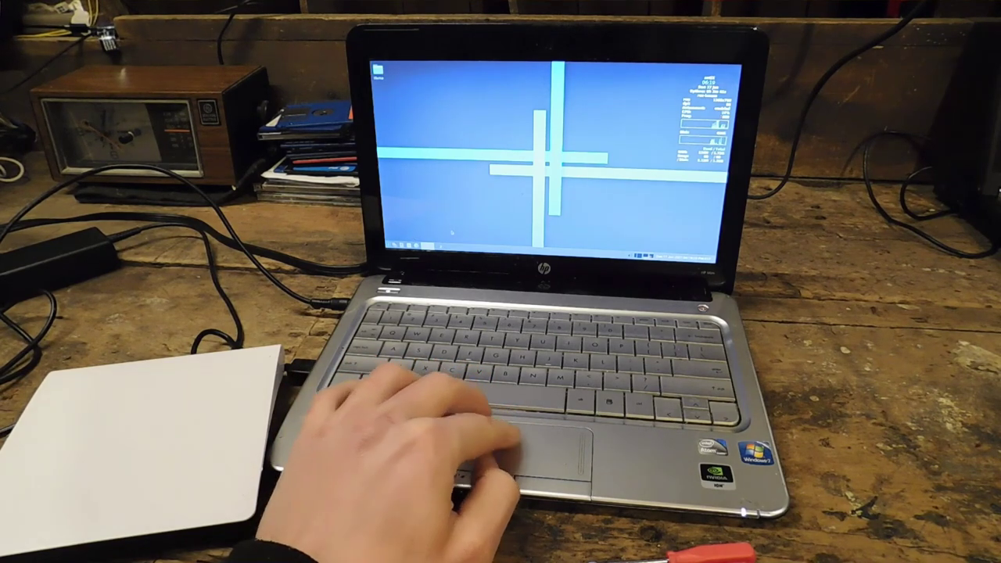
Browse the applications menu and launch the antiX Linux installer from it.
{"action": "left_click", "coordinate": [393, 246]}
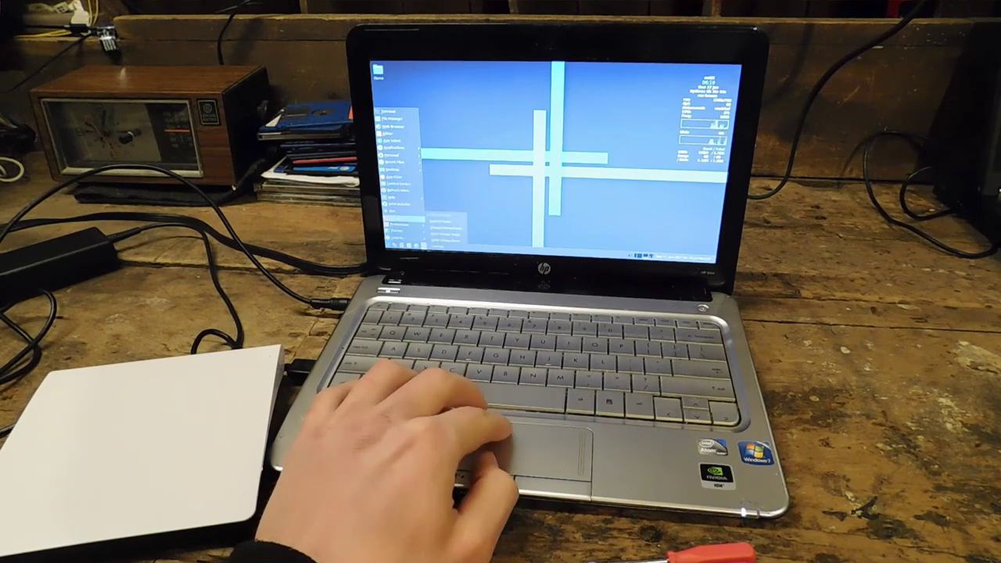
{"action": "left_click", "coordinate": [399, 178]}
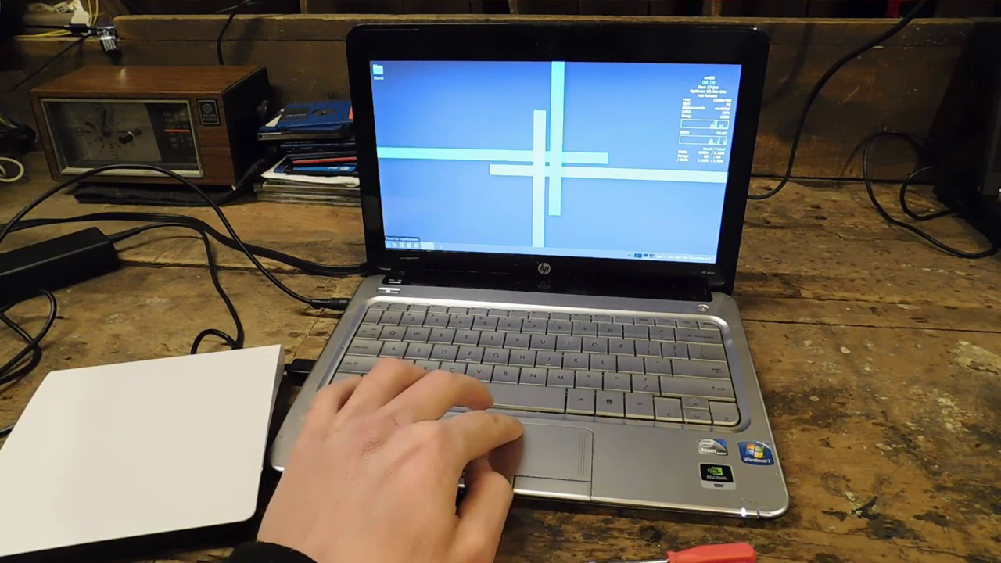
{"action": "left_click", "coordinate": [393, 246]}
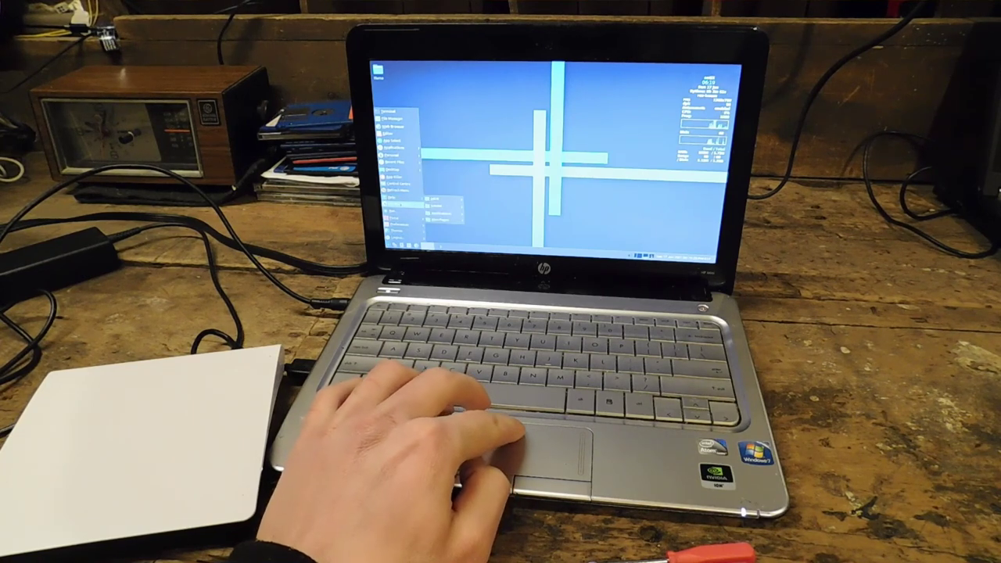
{"action": "left_click", "coordinate": [438, 202]}
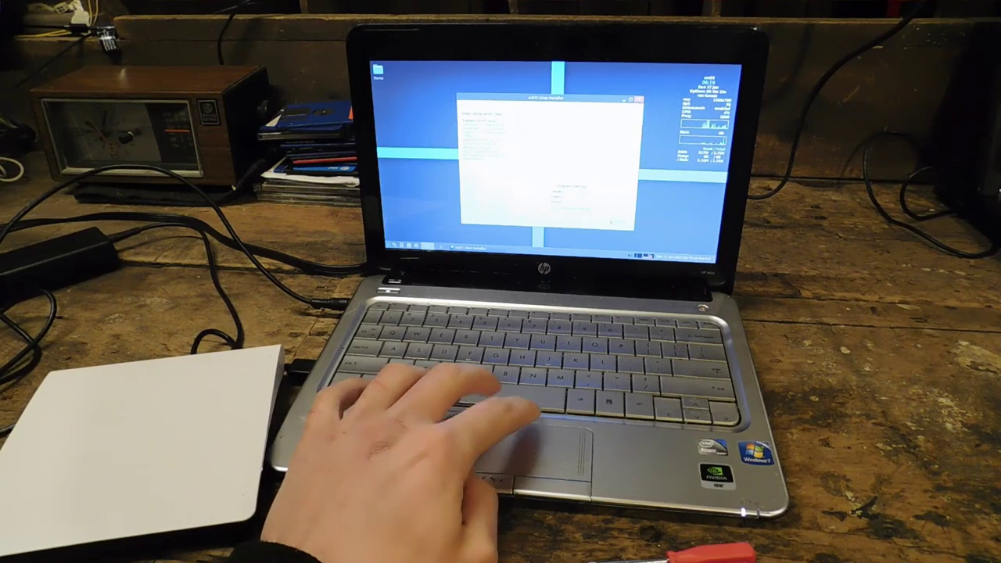
Click Next twice in the installer to bring up its confirmation dialog.
{"action": "left_click", "coordinate": [610, 222]}
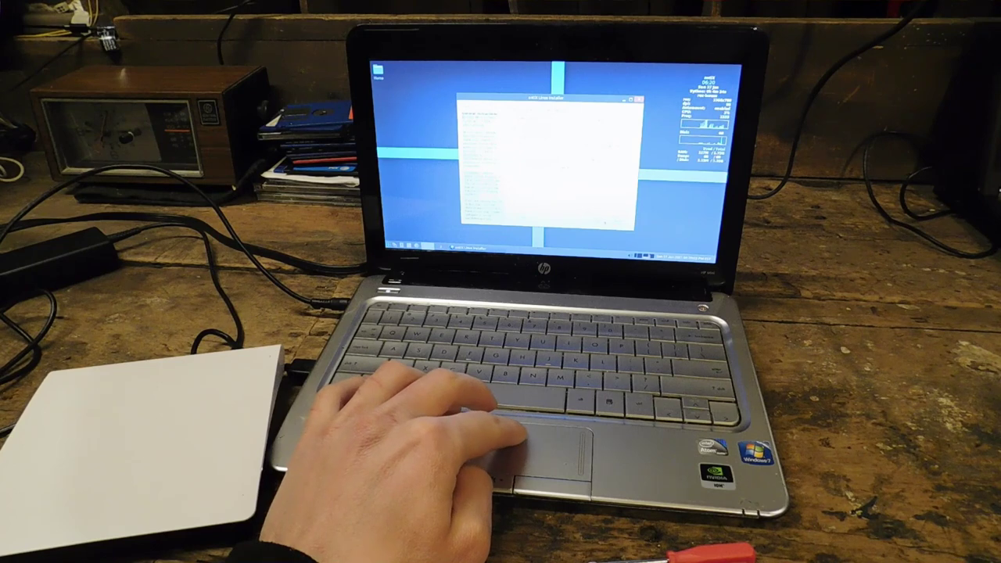
{"action": "left_click", "coordinate": [604, 222]}
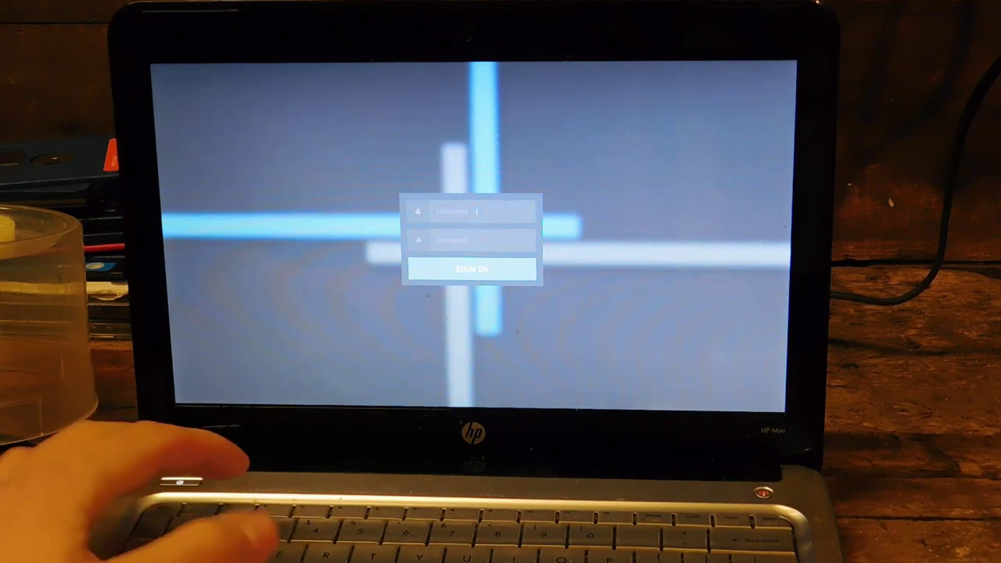
Submit the username and password at the installed antiX login screen.
{"action": "key", "text": "Escape"}
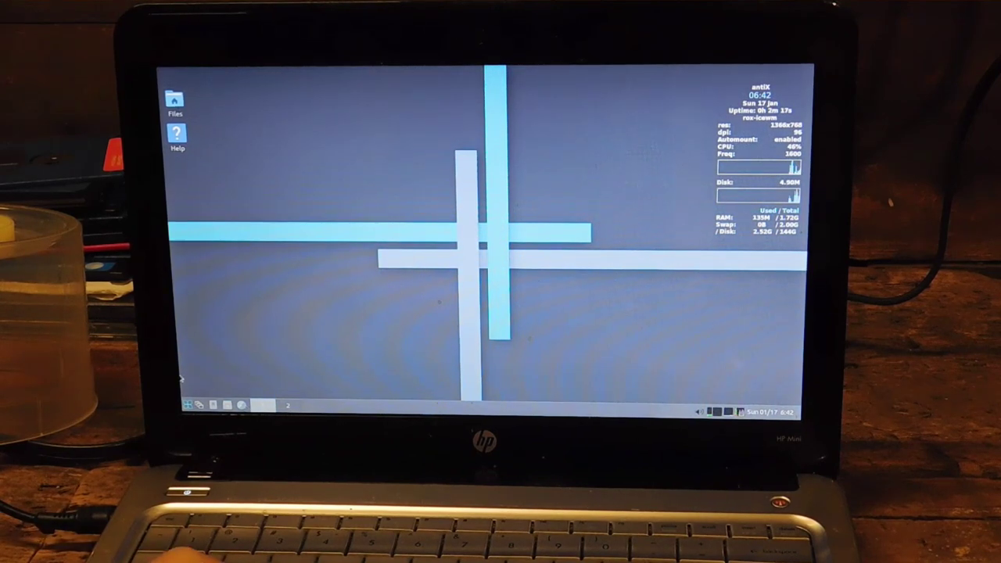
Open Control Centre's date and time settings, showing America/New_York, and reopen the menu.
{"action": "left_click", "coordinate": [188, 405]}
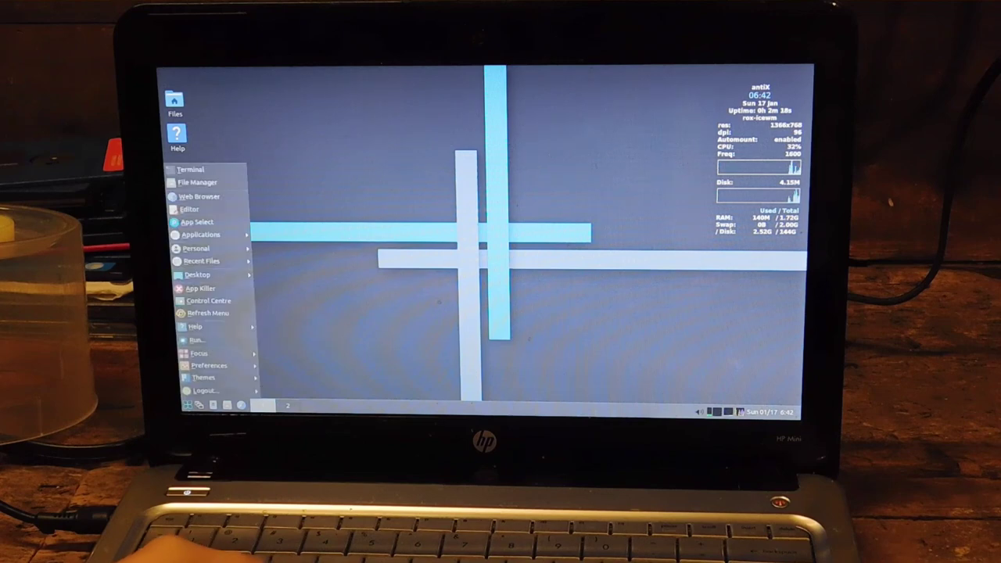
{"action": "left_click", "coordinate": [209, 302]}
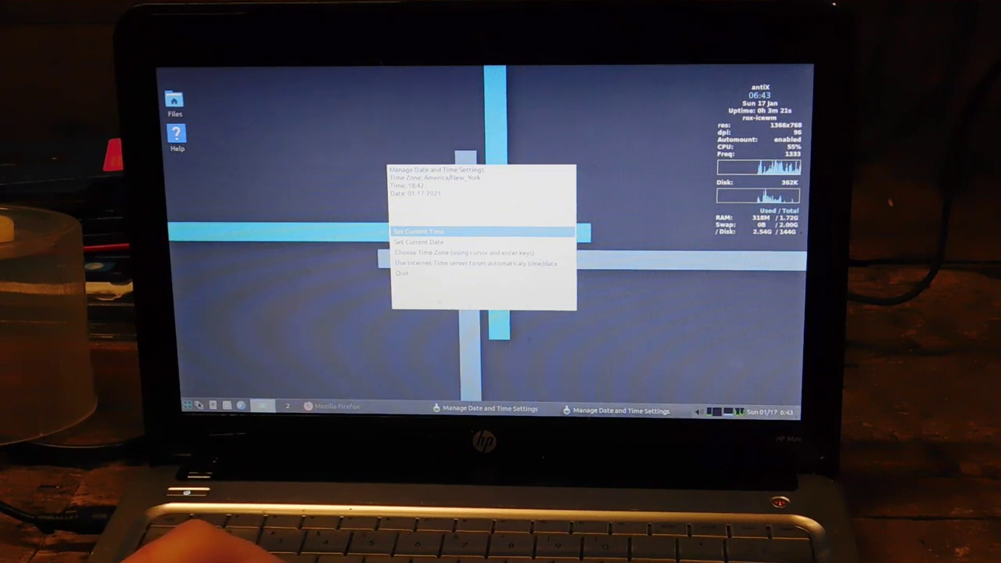
{"action": "left_click", "coordinate": [187, 406]}
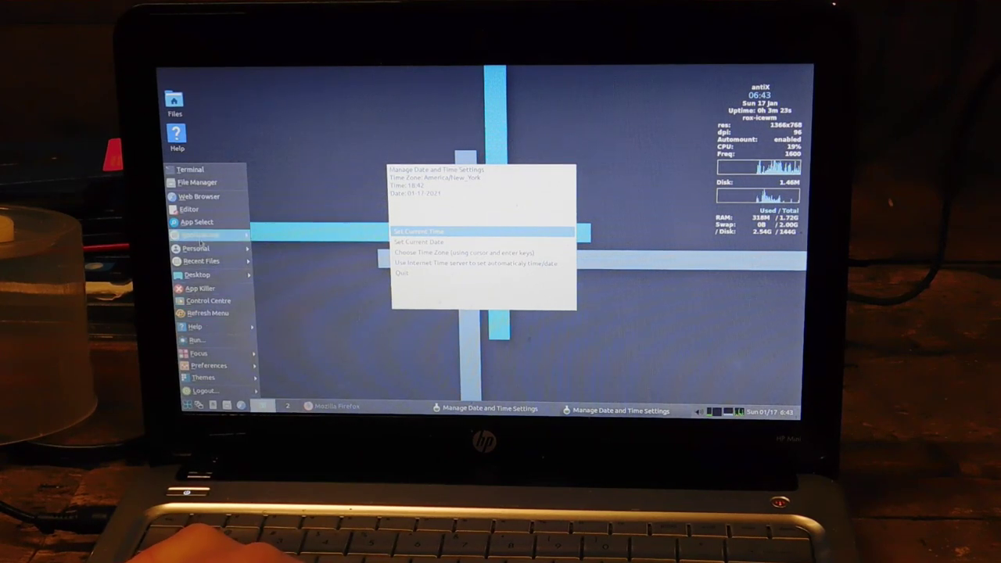
Select Network in the Control Centre sidebar to list its network tools.
{"action": "left_click", "coordinate": [213, 295]}
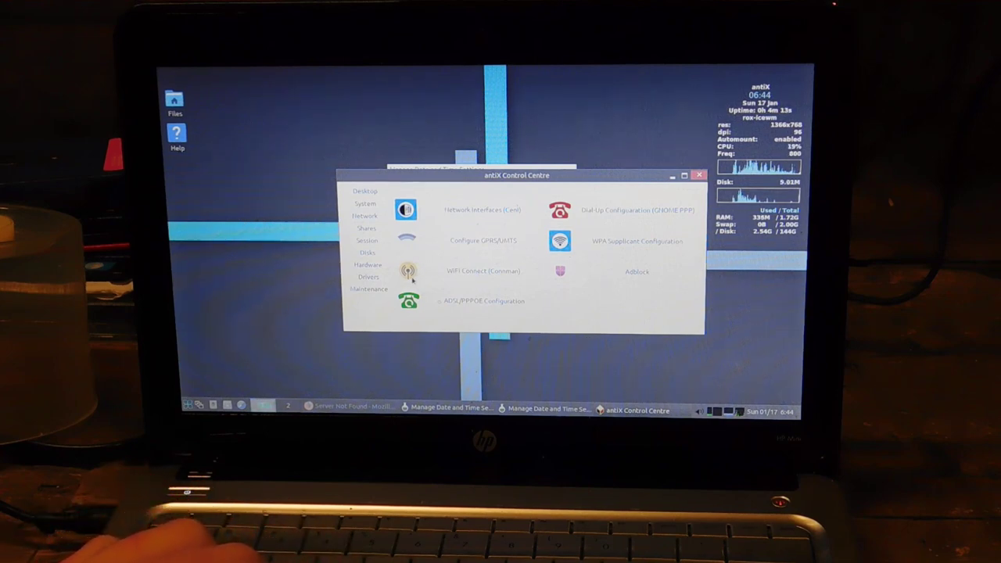
Open Connman and power the WiFi adapter on.
{"action": "left_click", "coordinate": [408, 272]}
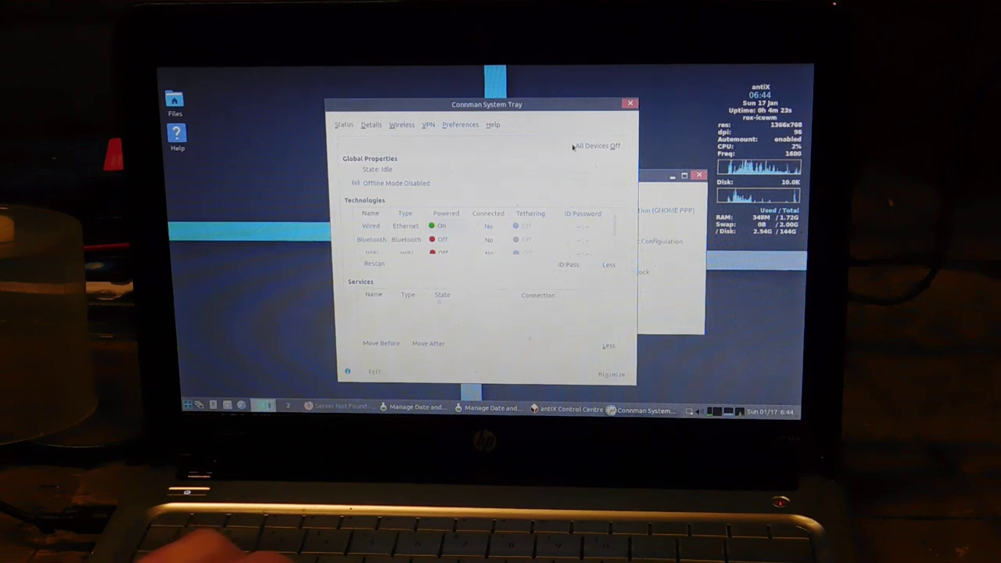
{"action": "left_click", "coordinate": [403, 125]}
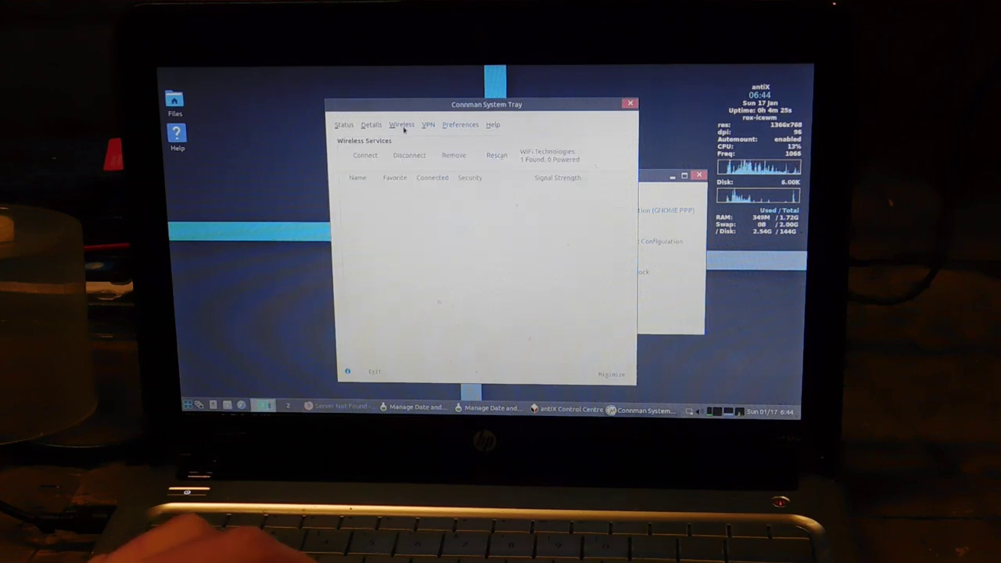
{"action": "left_click", "coordinate": [345, 127]}
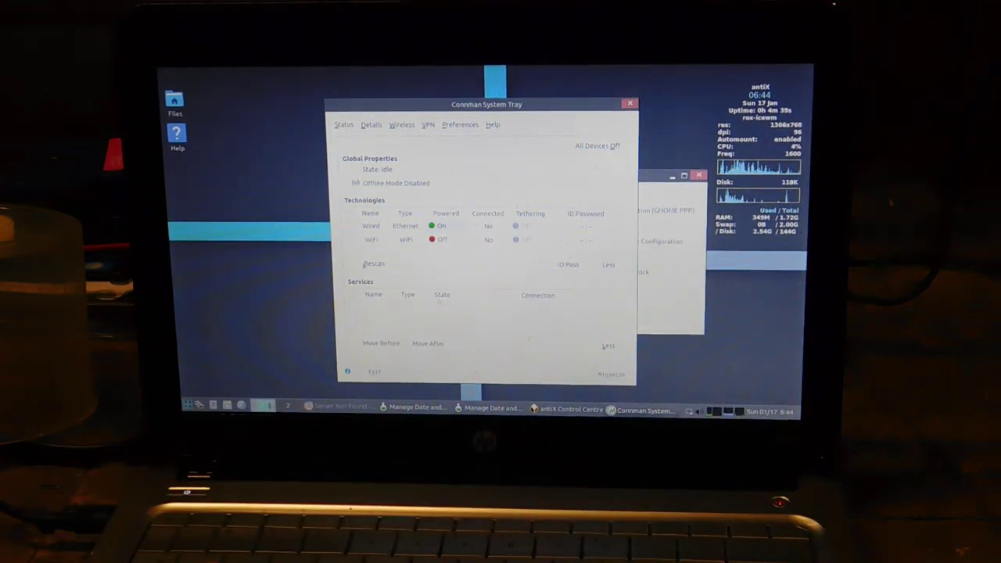
{"action": "left_click", "coordinate": [442, 241]}
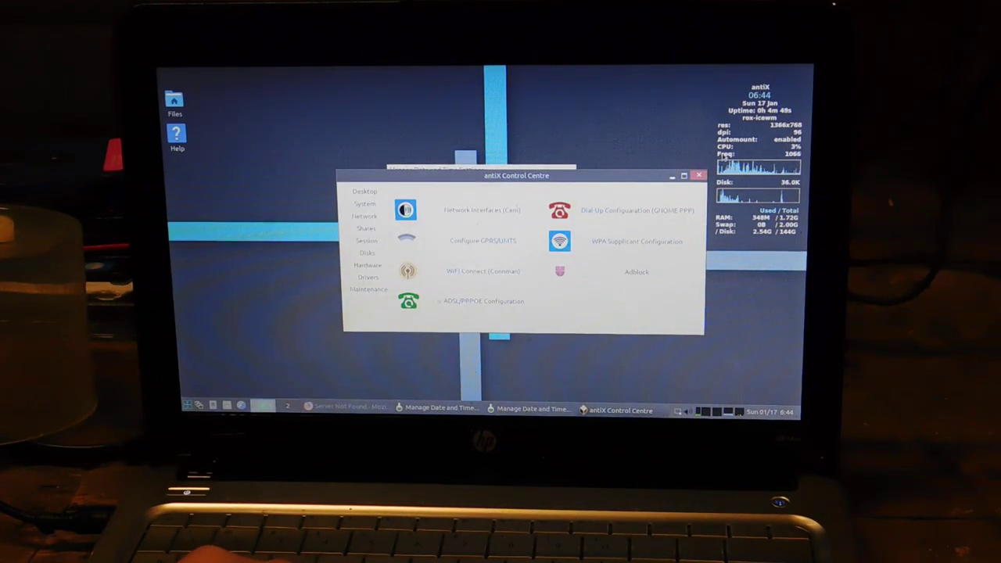
Reopen Connman's wireless list and select ShopNet rather than ShopNet-5G.
{"action": "left_click", "coordinate": [582, 411]}
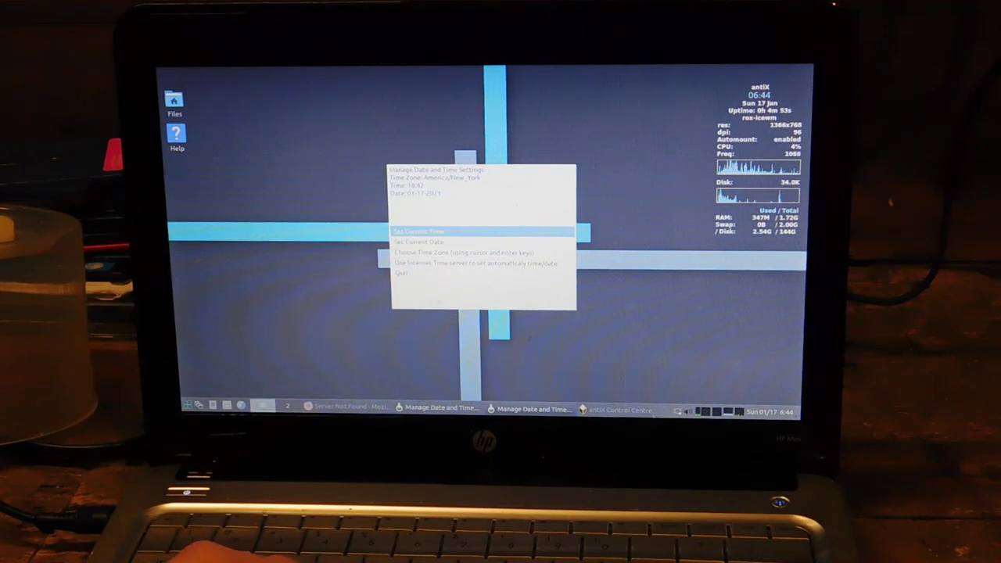
{"action": "left_click", "coordinate": [583, 411]}
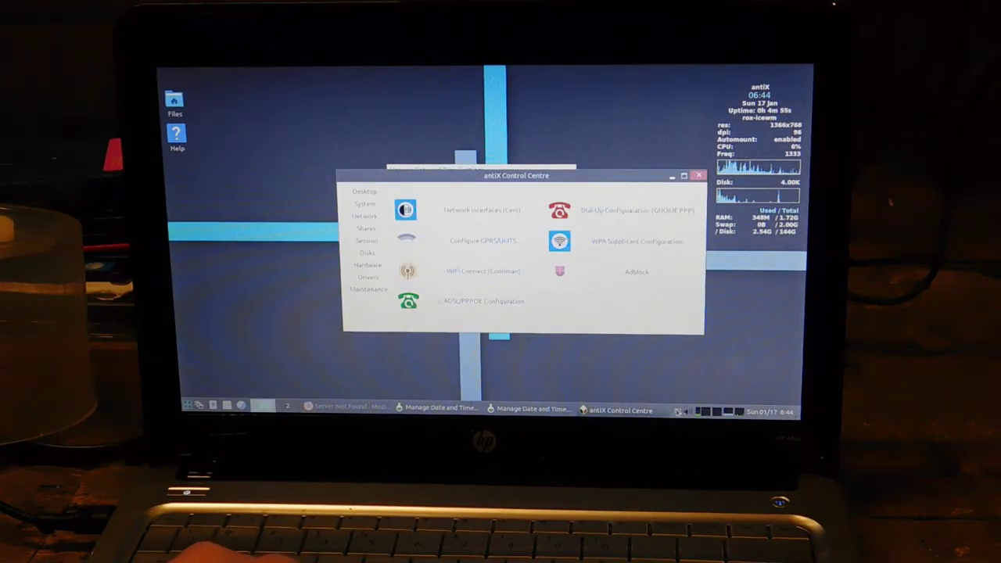
{"action": "left_click", "coordinate": [678, 414]}
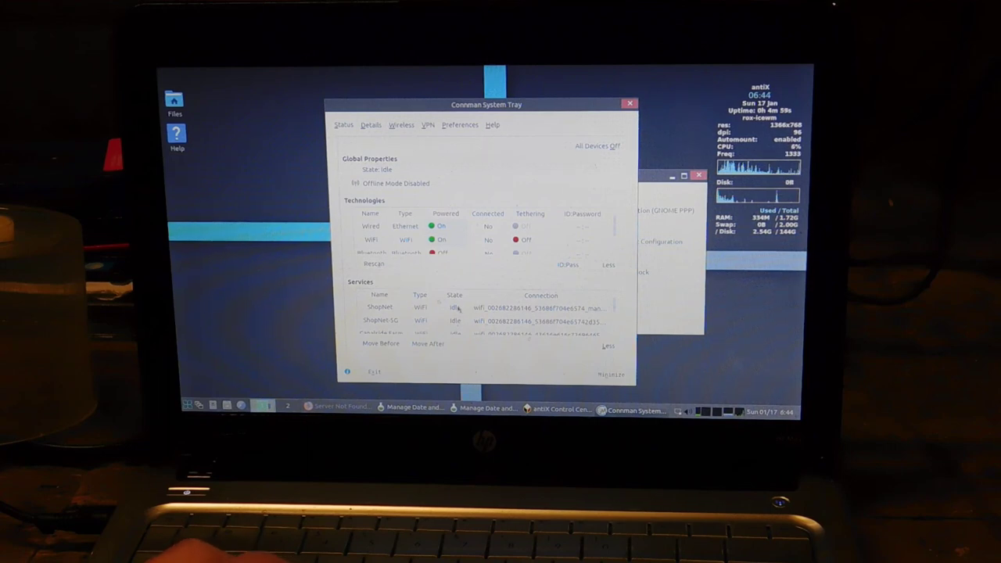
{"action": "left_click", "coordinate": [384, 320]}
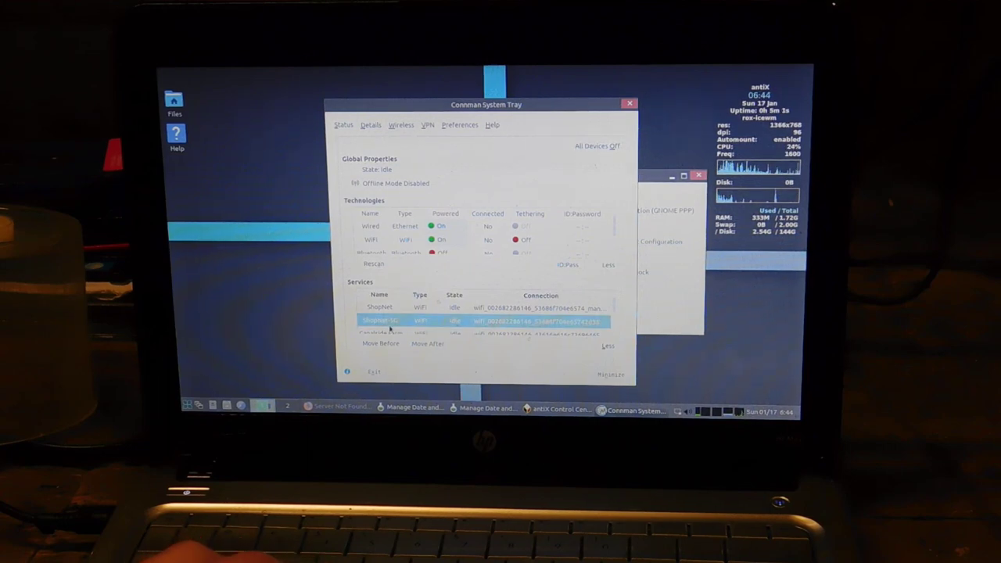
{"action": "left_click", "coordinate": [388, 309]}
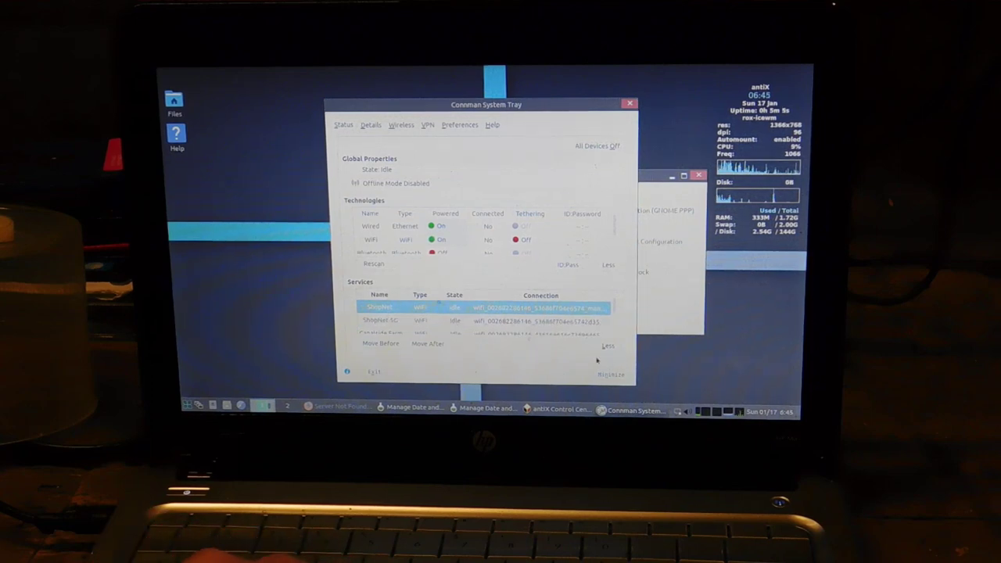
{"action": "right_click", "coordinate": [387, 310]}
{"action": "left_click", "coordinate": [388, 309]}
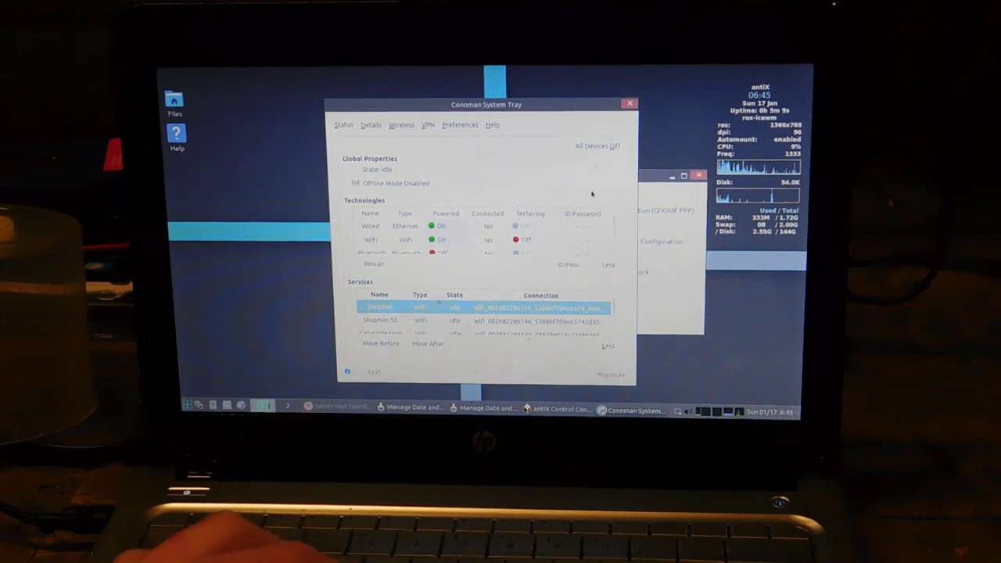
{"action": "left_click", "coordinate": [371, 126]}
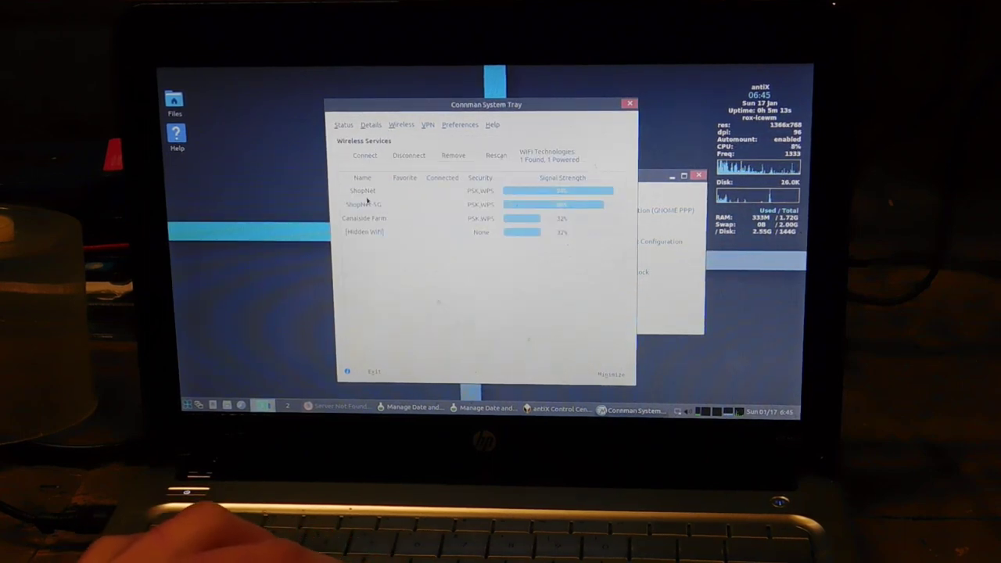
{"action": "left_click", "coordinate": [367, 202]}
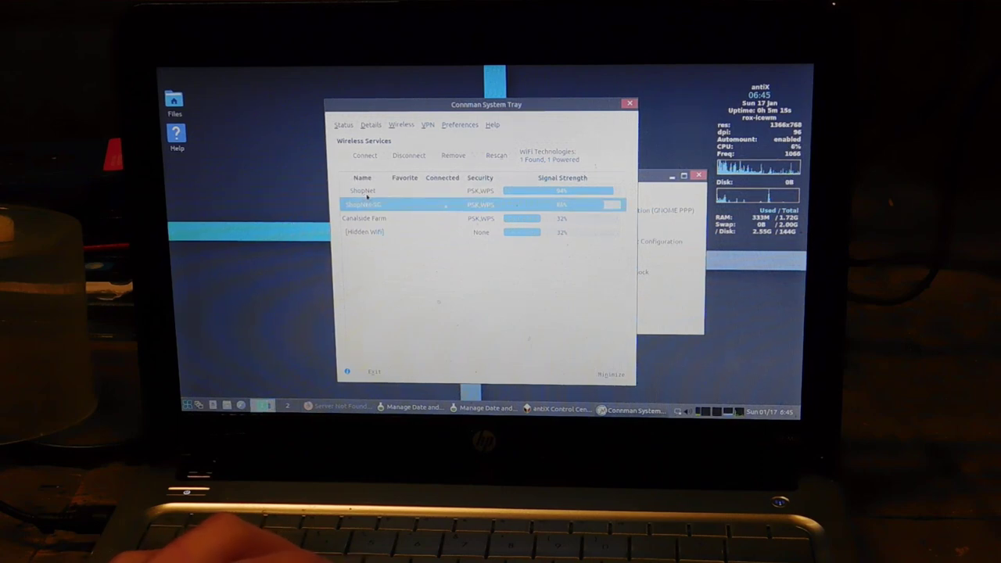
{"action": "left_click", "coordinate": [366, 192]}
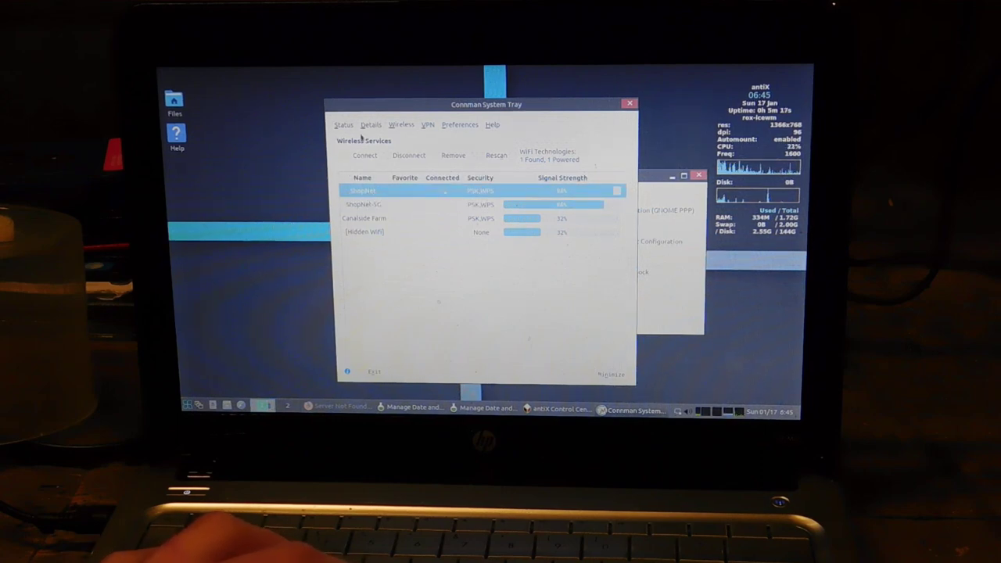
Join ShopNet with its passphrase, confirm it's connected, and bring the Control Centre forward.
{"action": "left_click", "coordinate": [366, 156]}
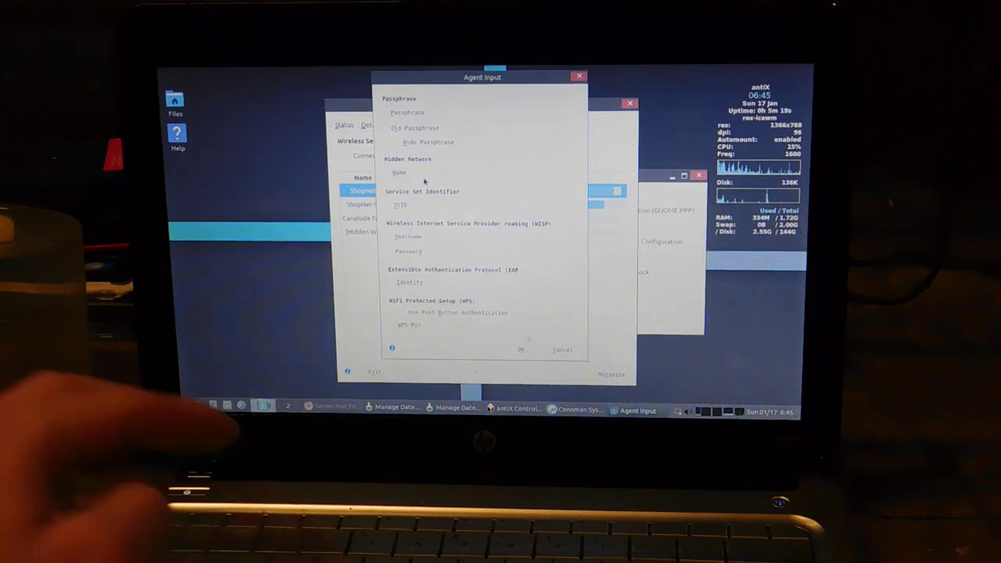
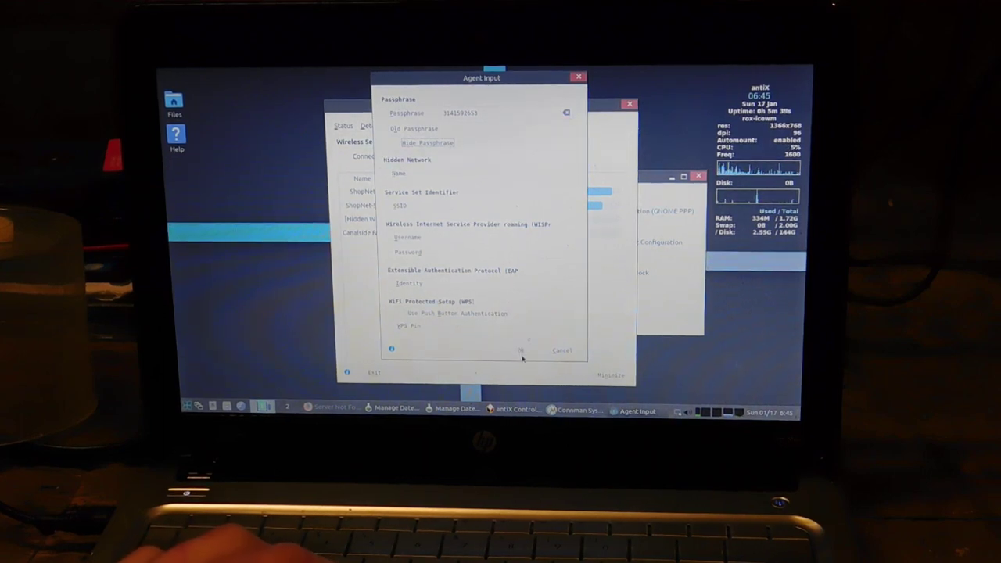
{"action": "left_click", "coordinate": [522, 354]}
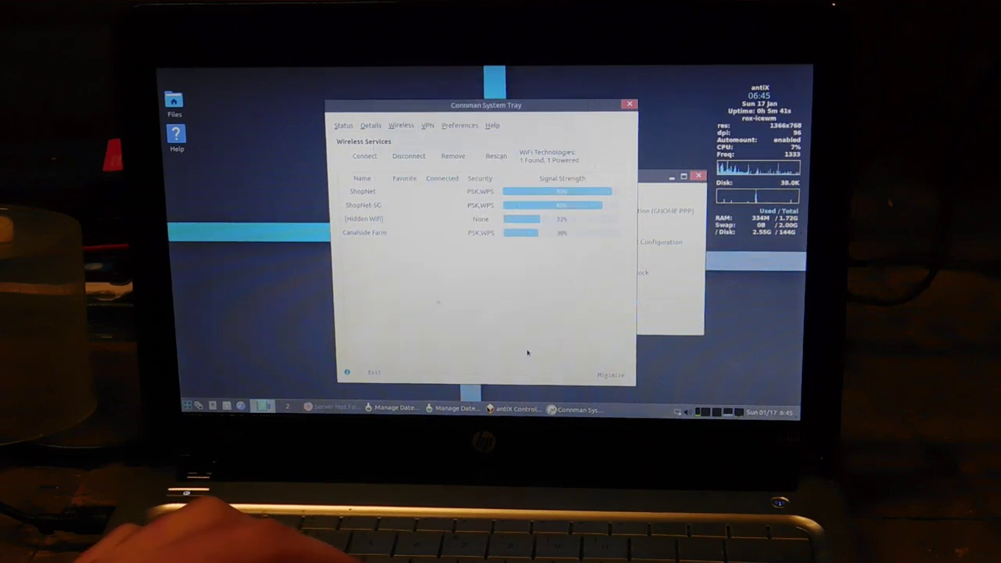
{"action": "left_click", "coordinate": [384, 204]}
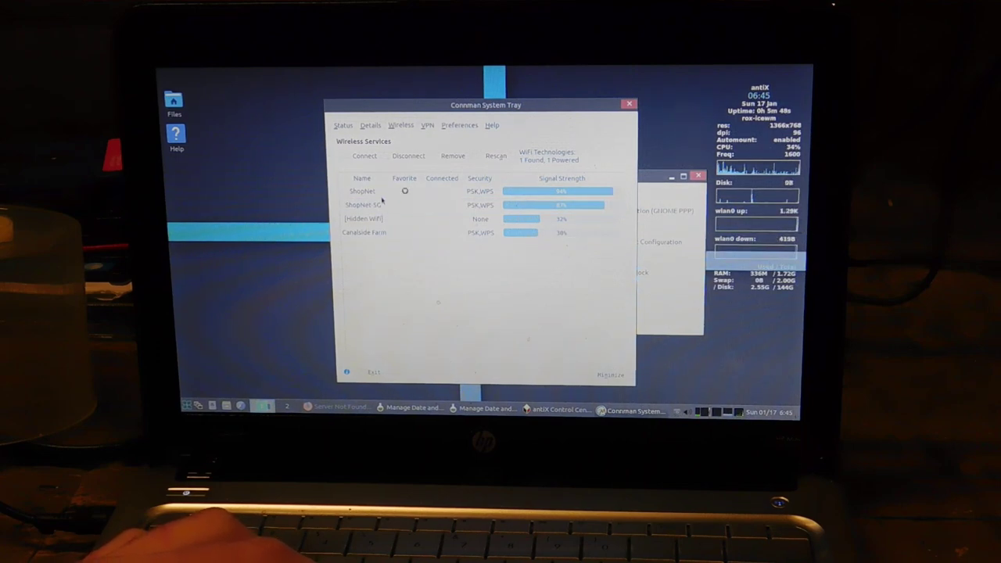
{"action": "left_click", "coordinate": [381, 193]}
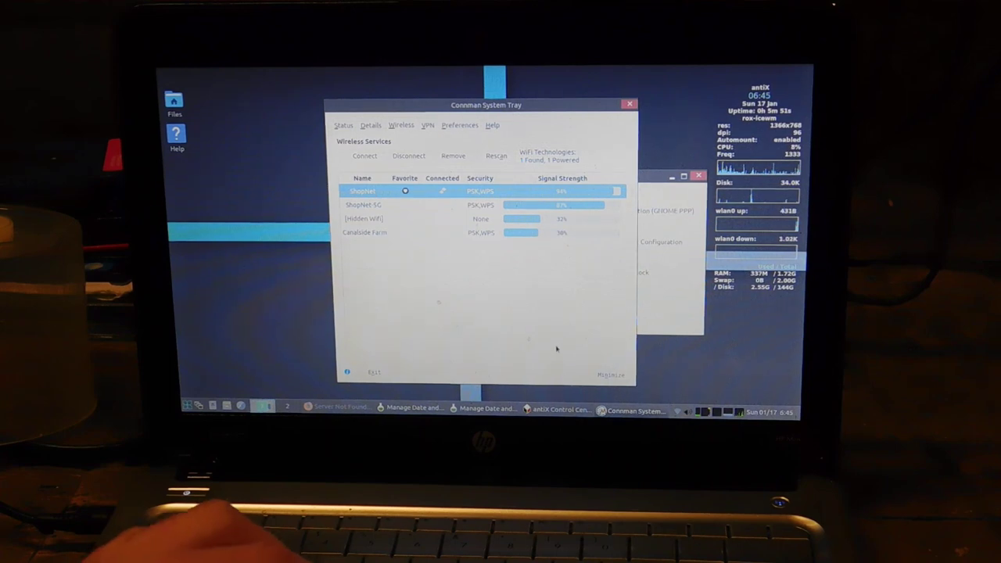
{"action": "left_click", "coordinate": [653, 247]}
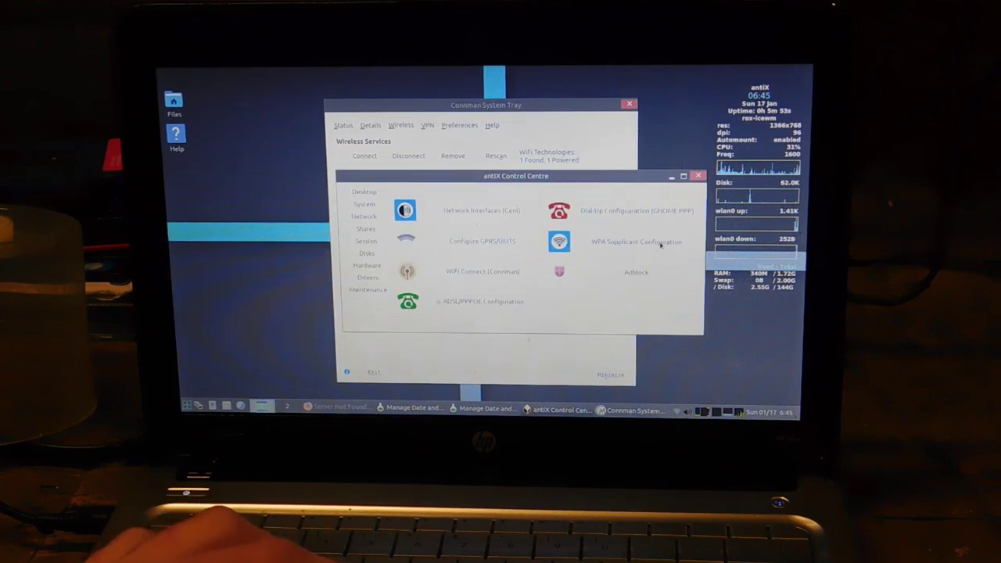
Close the Control Centre and Connman windows, then quit the date and time settings.
{"action": "left_click", "coordinate": [698, 176]}
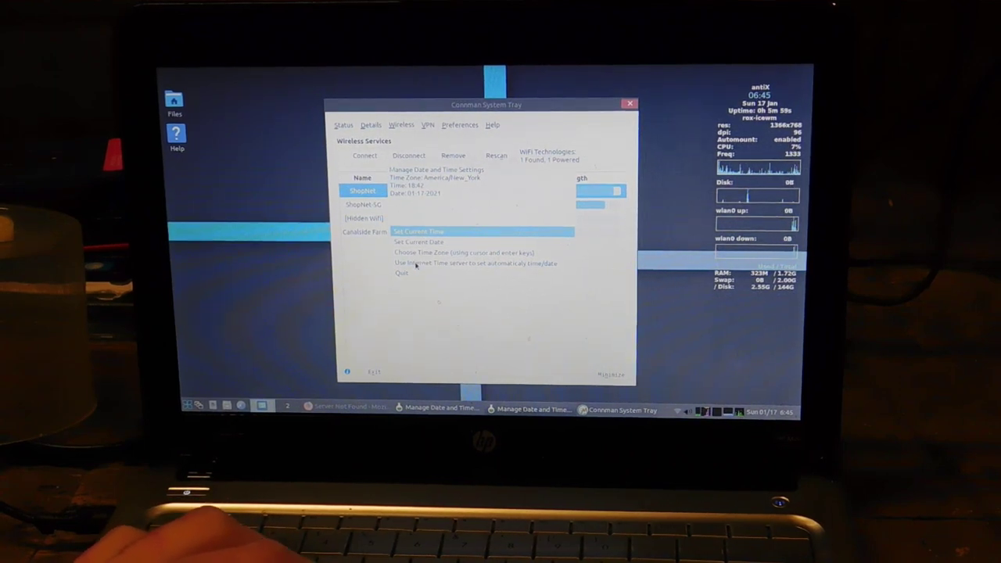
{"action": "left_click", "coordinate": [416, 264]}
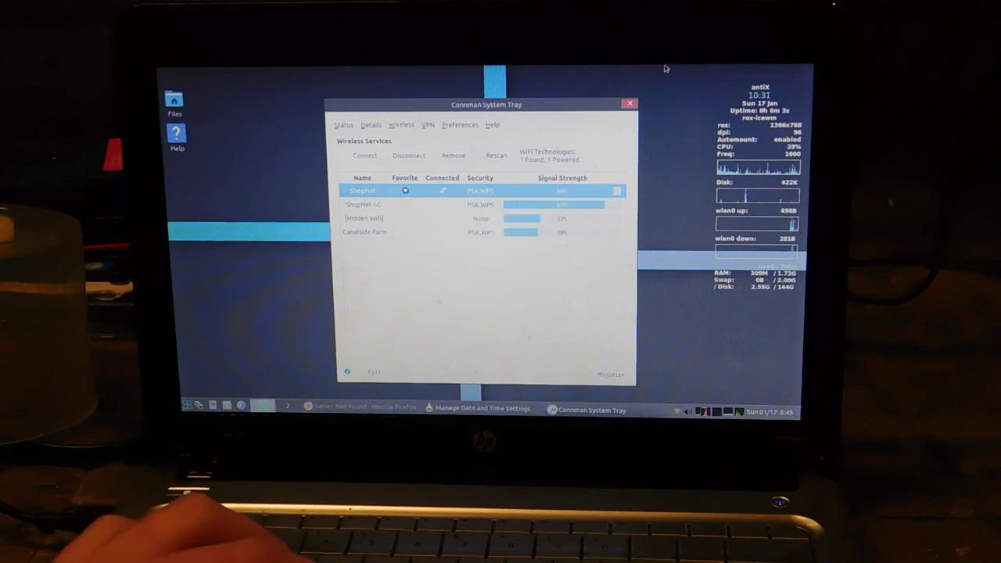
{"action": "left_click", "coordinate": [631, 104]}
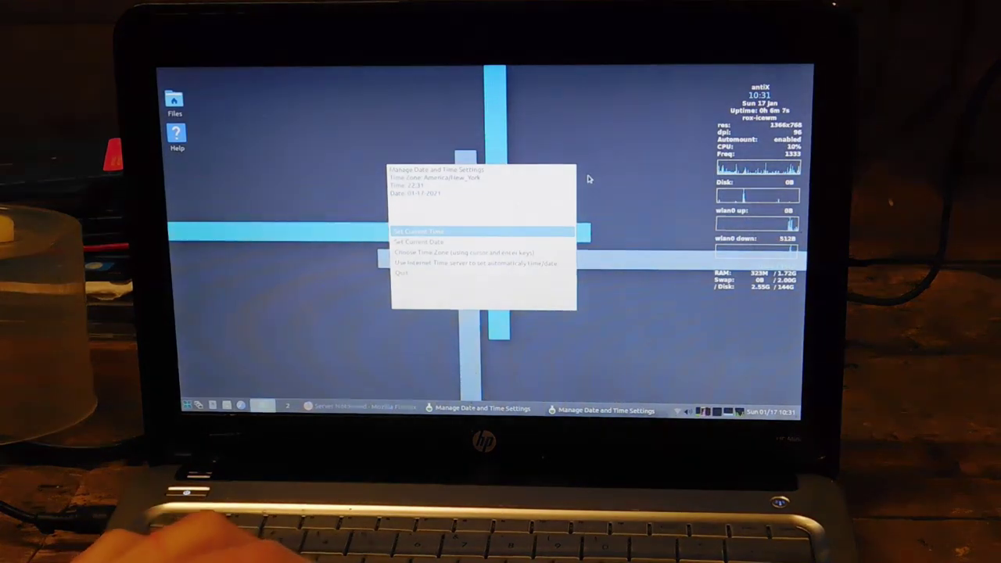
{"action": "left_click", "coordinate": [418, 273]}
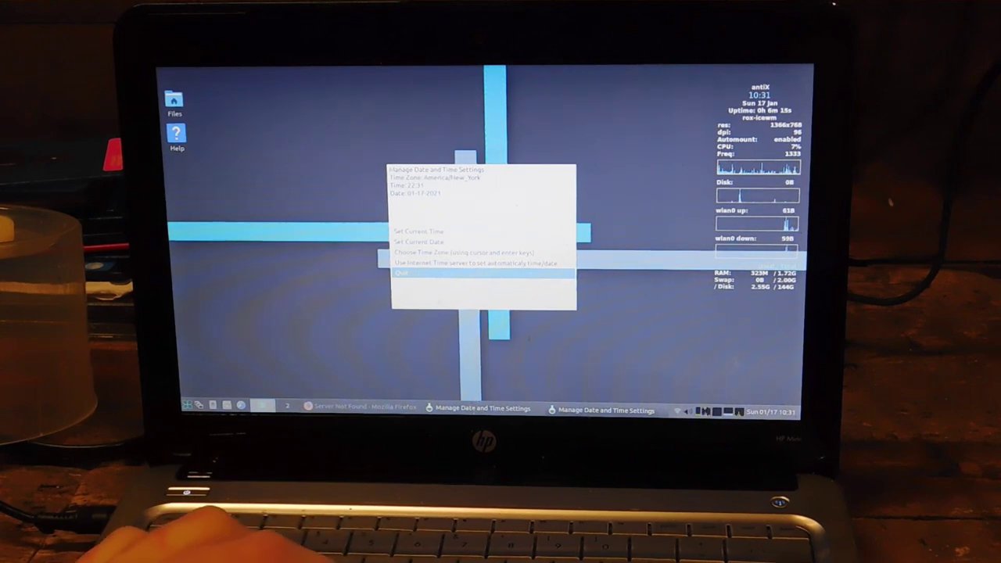
{"action": "left_click", "coordinate": [409, 270]}
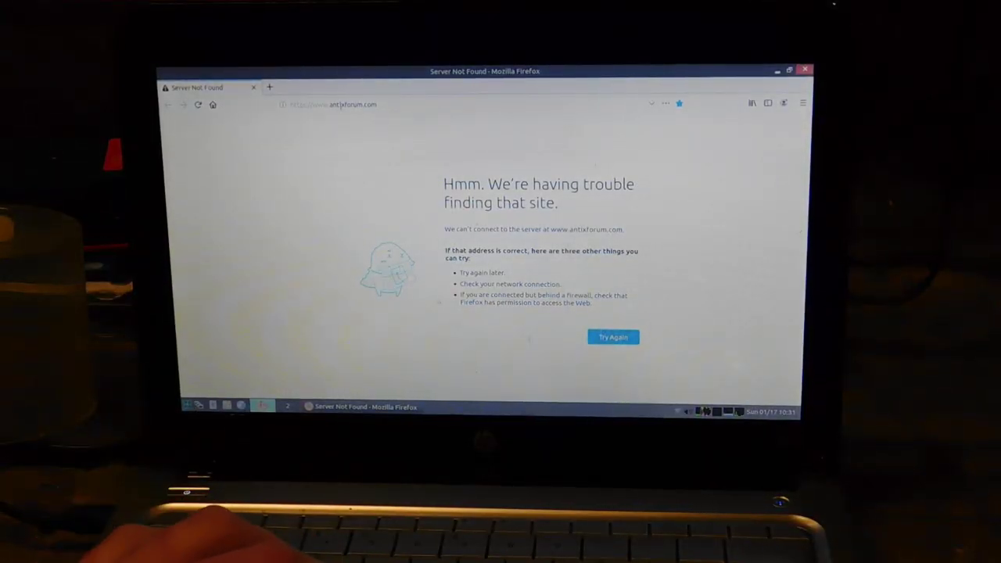
Replace the antixforum.com address with youtube and load youtube.com.
{"action": "left_click", "coordinate": [340, 105]}
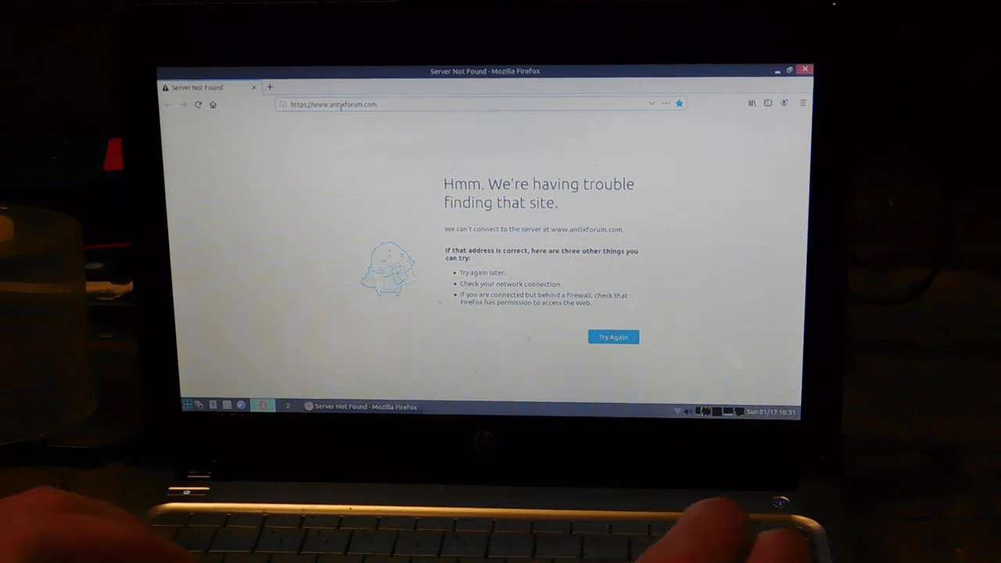
{"action": "left_click", "coordinate": [340, 104]}
{"action": "key", "text": "BackSpace"}
{"action": "key", "text": "BackSpace"}
{"action": "key", "text": "BackSpace"}
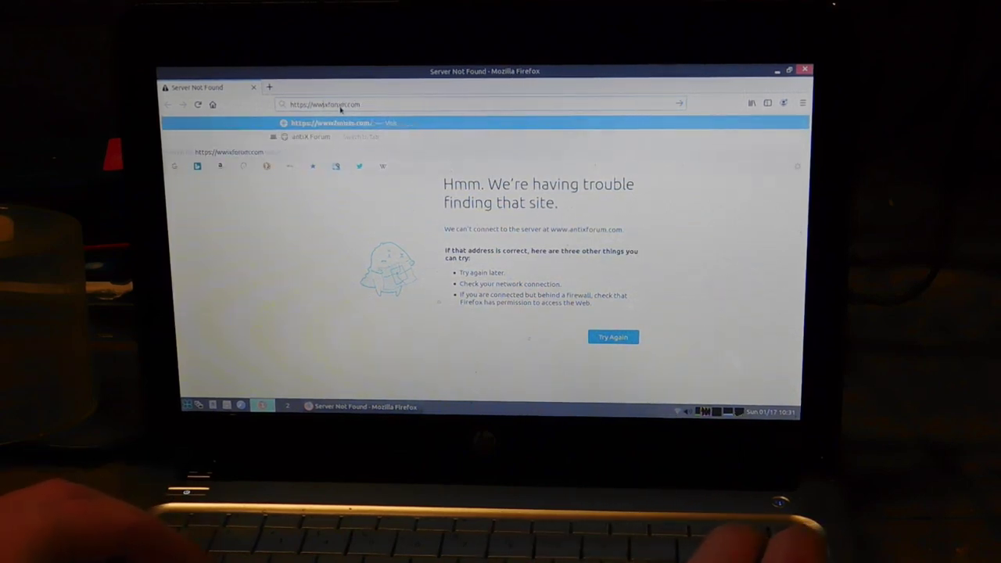
{"action": "key", "text": "BackSpace"}
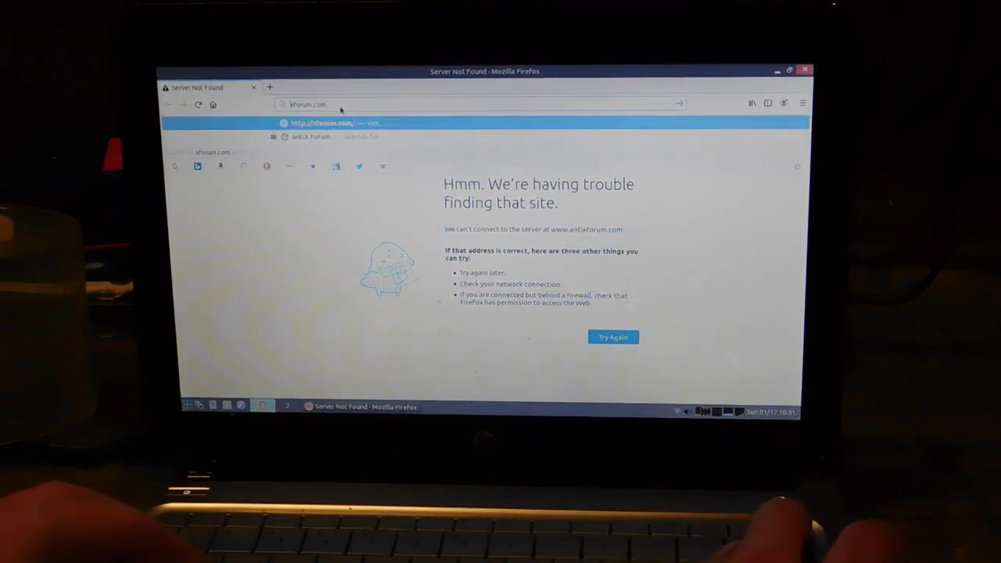
{"action": "key", "text": "BackSpace"}
{"action": "key", "text": "BackSpace"}
{"action": "type", "text": "y"}
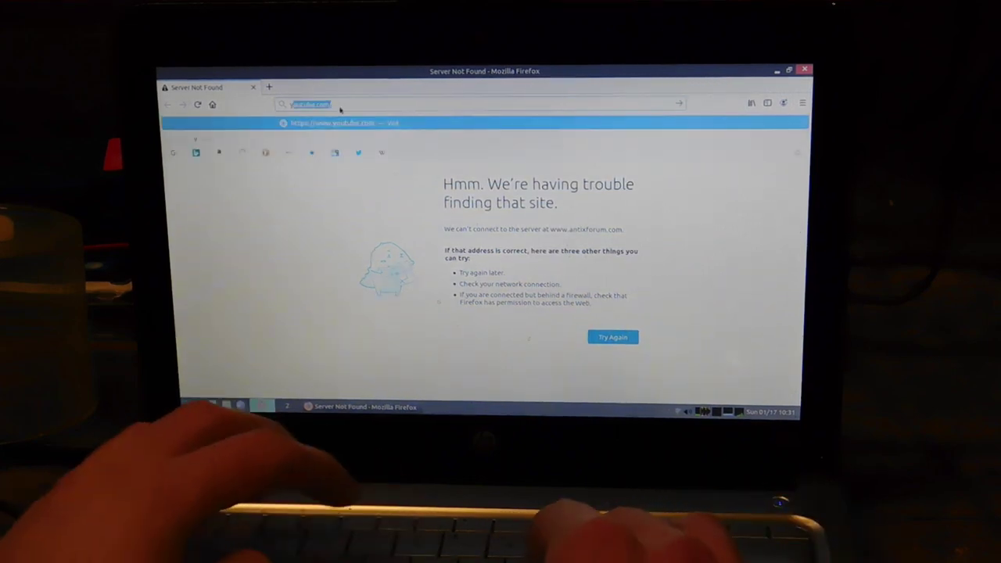
{"action": "type", "text": "outube.com/"}
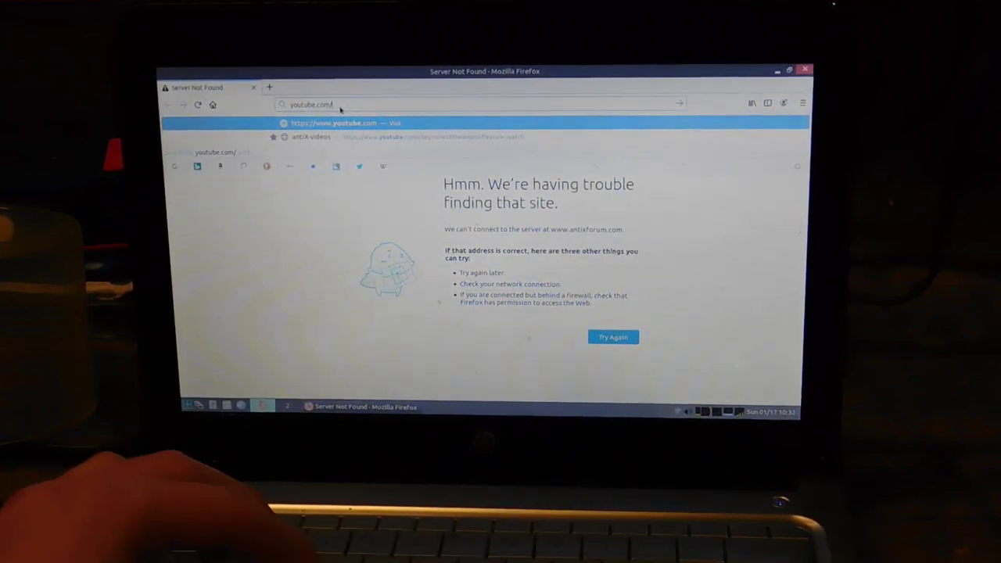
{"action": "key", "text": "Return"}
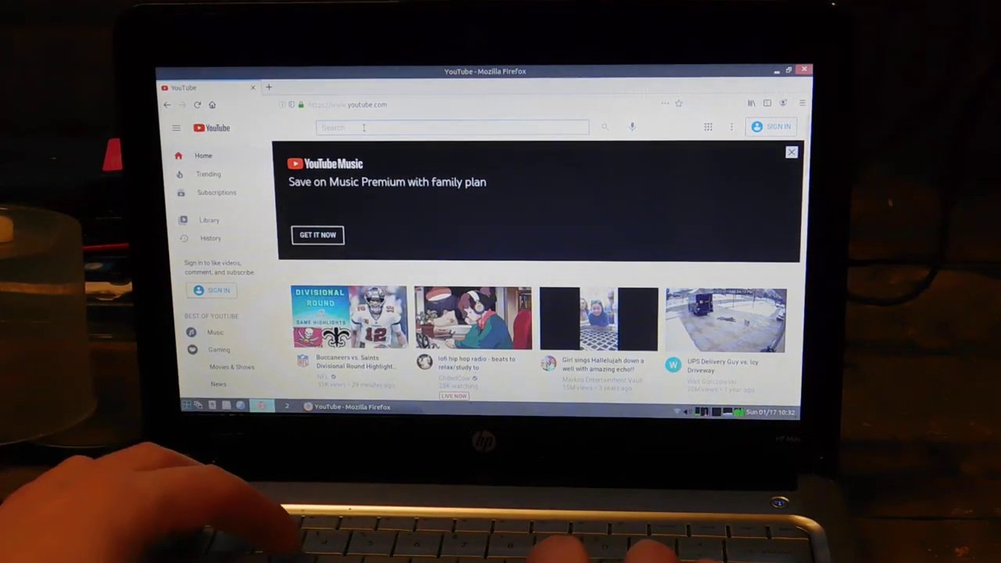
{"action": "type", "text": "co"}
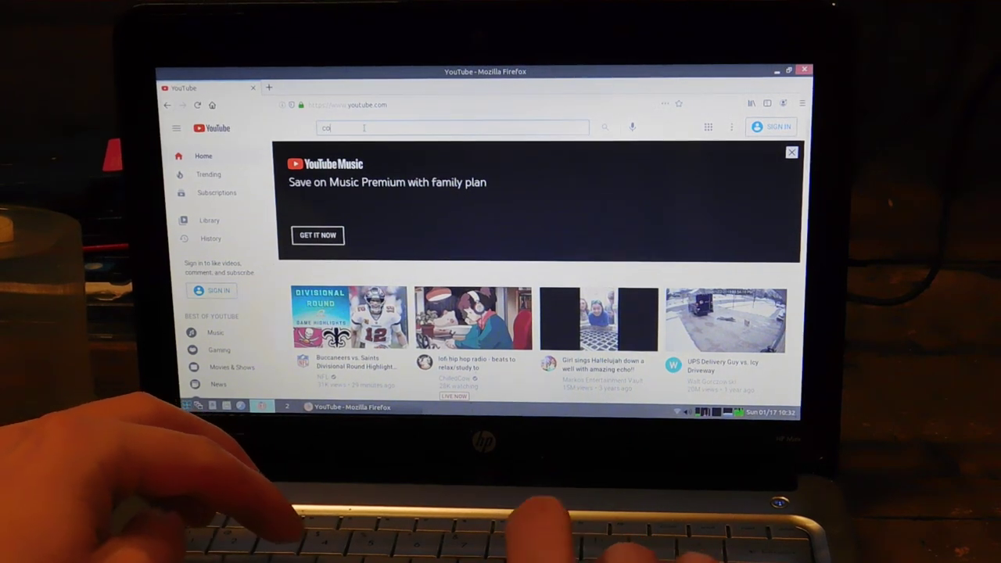
{"action": "type", "text": "mputers a"}
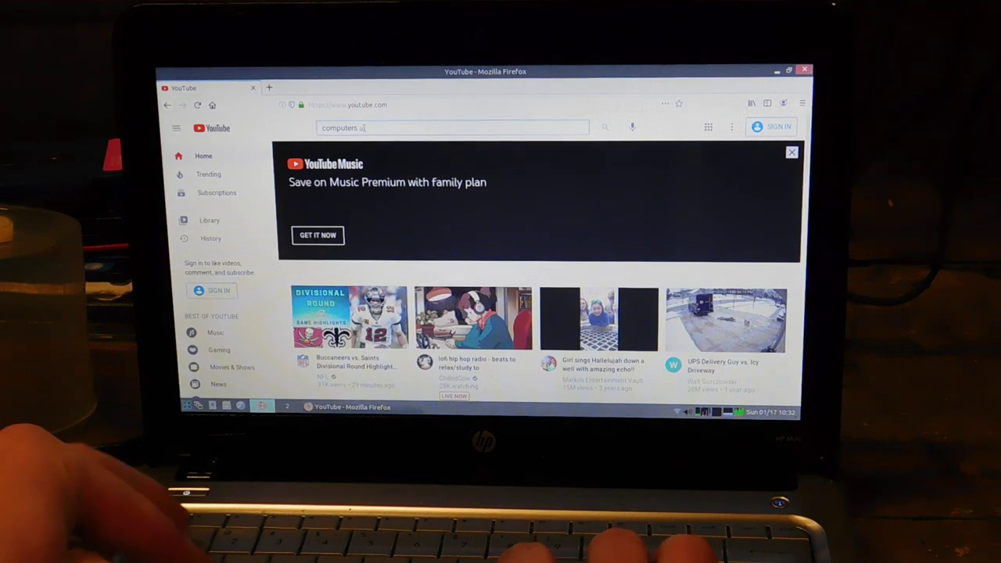
{"action": "type", "text": "gin"}
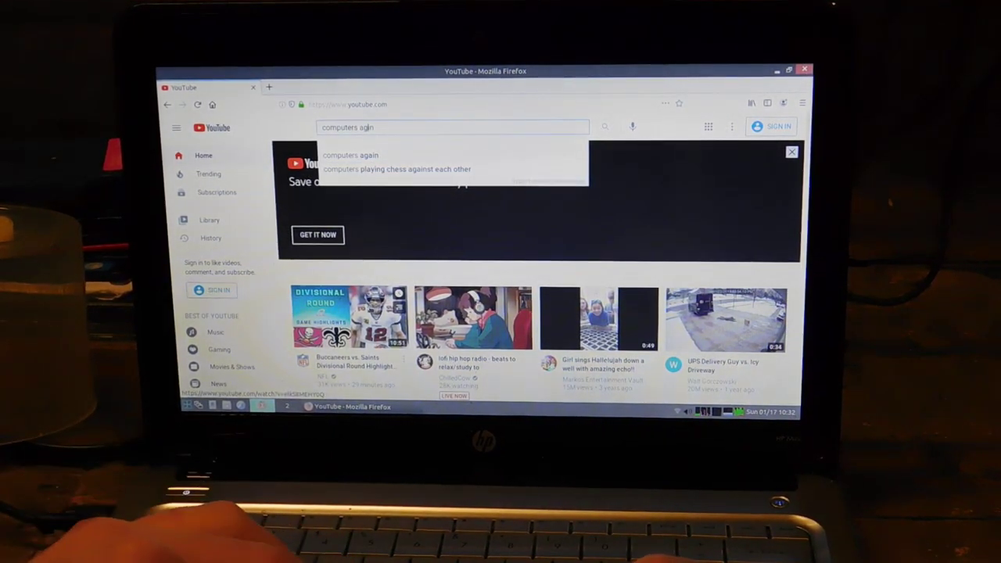
Search YouTube for 'computers again' to bring up matching videos.
{"action": "left_click", "coordinate": [374, 161]}
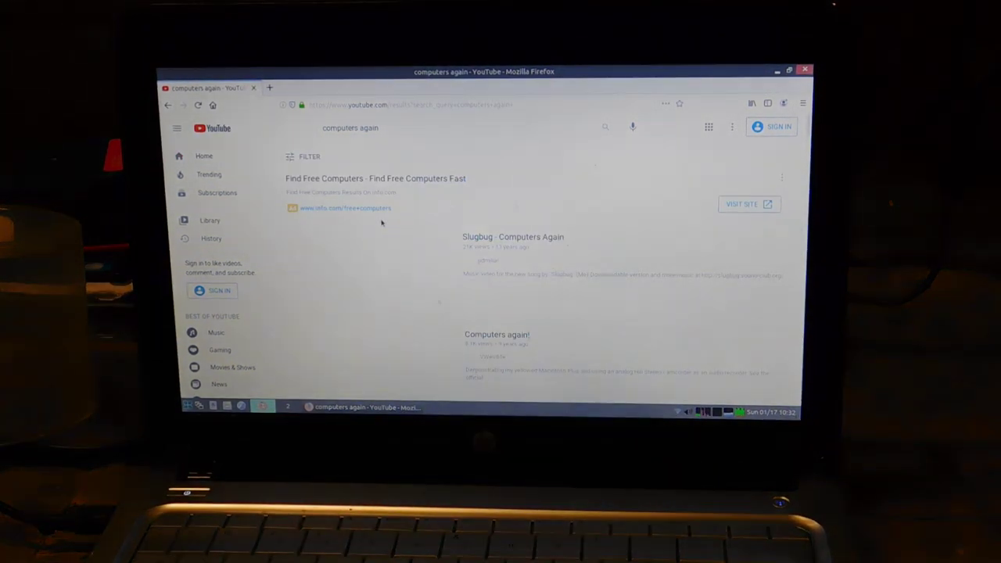
Open the 'Computers again!' video, dismiss the autoplay notice, and briefly check its settings menu.
{"action": "left_click", "coordinate": [511, 341]}
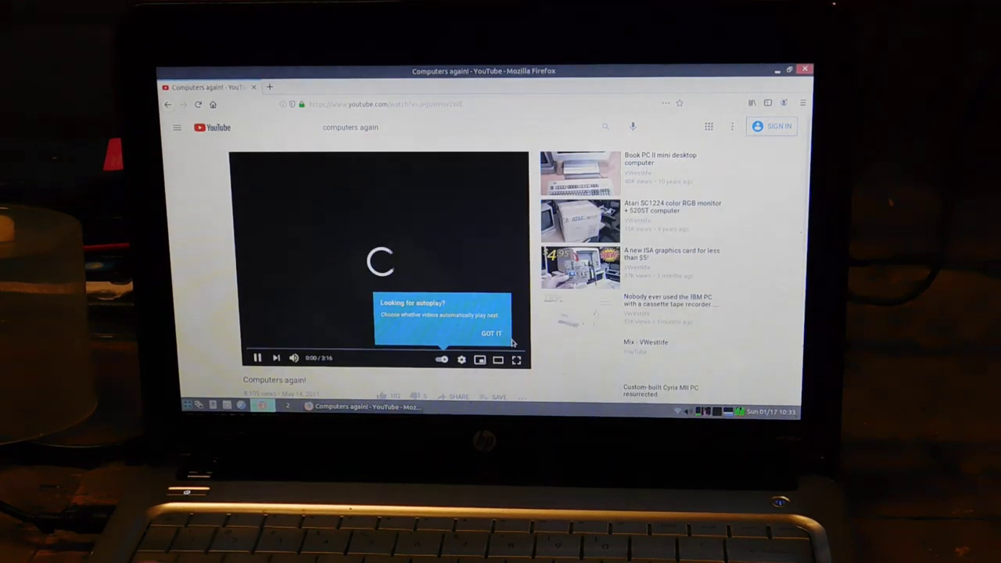
{"action": "left_click", "coordinate": [491, 334]}
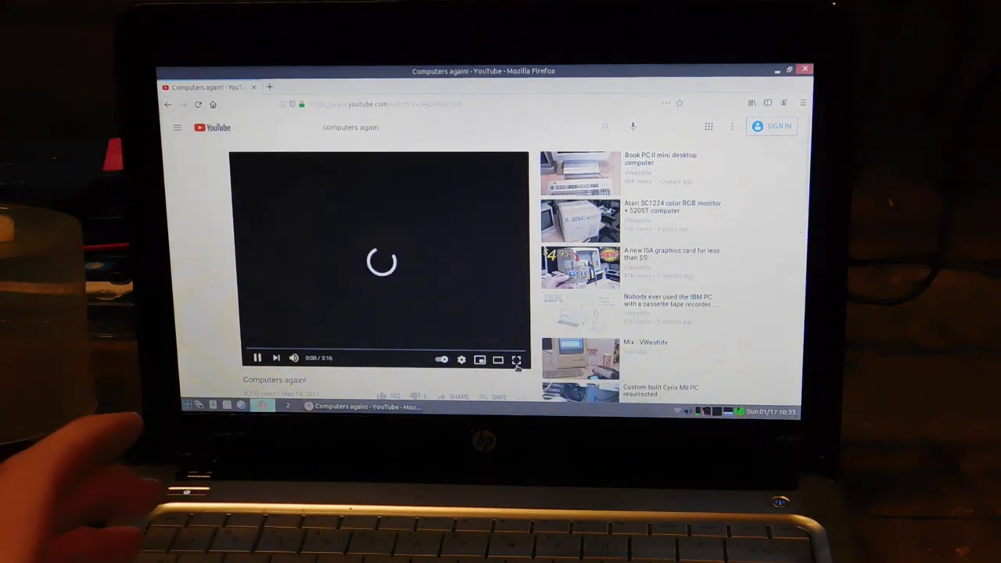
{"action": "left_click", "coordinate": [462, 359]}
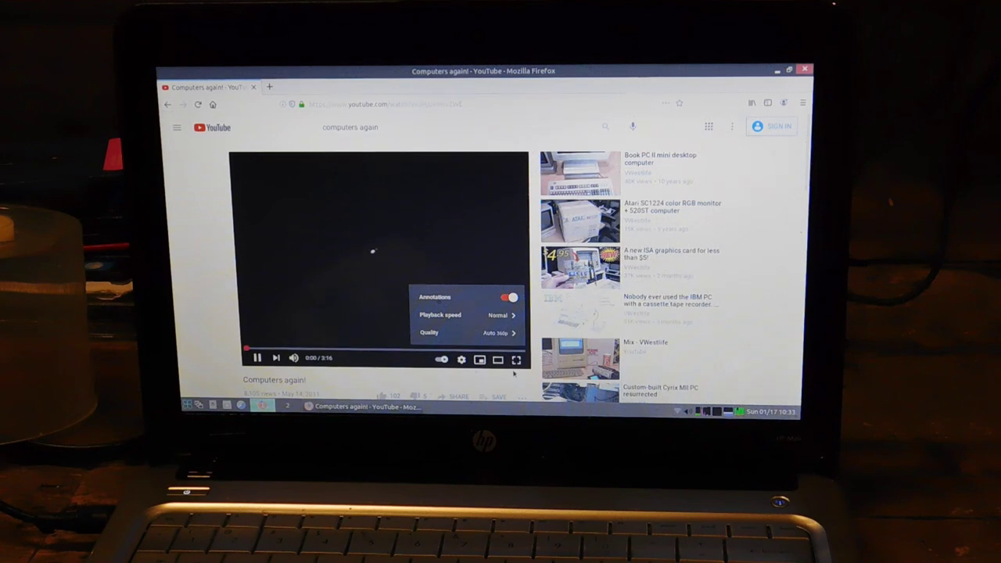
{"action": "left_click", "coordinate": [521, 381]}
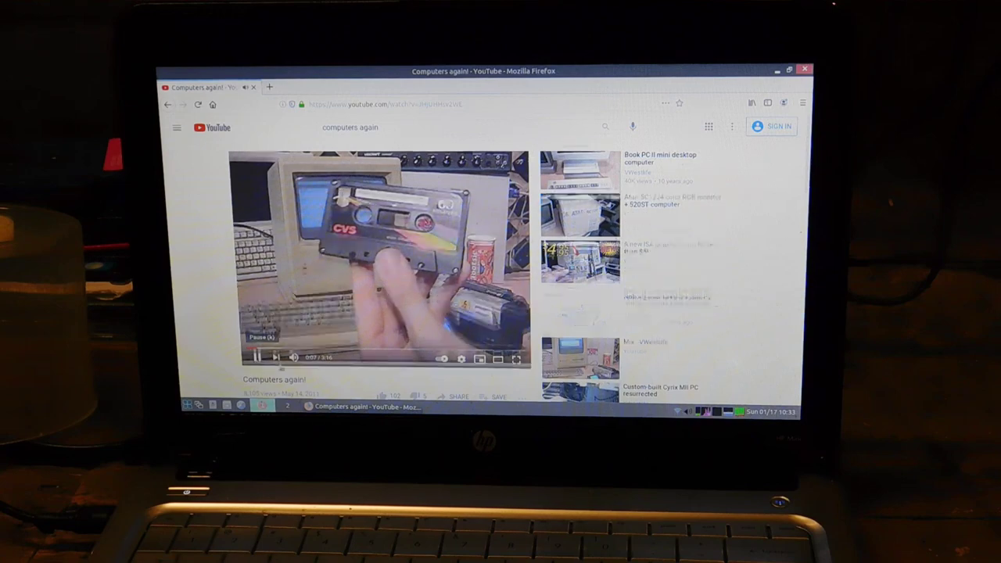
{"action": "scroll", "coordinate": [257, 357], "scroll_direction": "down", "scroll_amount": 5}
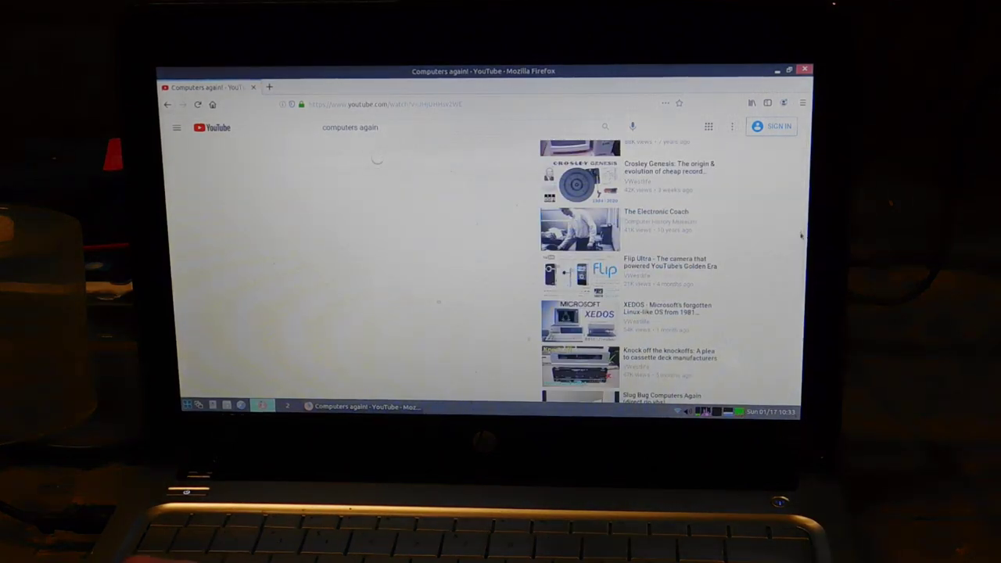
{"action": "scroll", "coordinate": [801, 235], "scroll_direction": "up", "scroll_amount": 5}
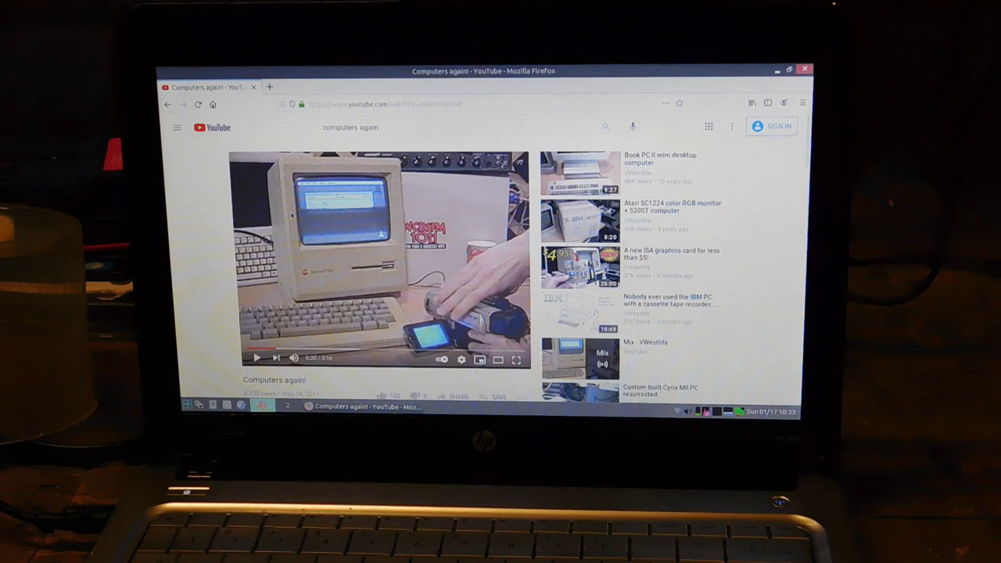
{"action": "scroll", "coordinate": [292, 215], "scroll_direction": "down", "scroll_amount": 5}
{"action": "scroll", "coordinate": [292, 215], "scroll_direction": "up", "scroll_amount": 2}
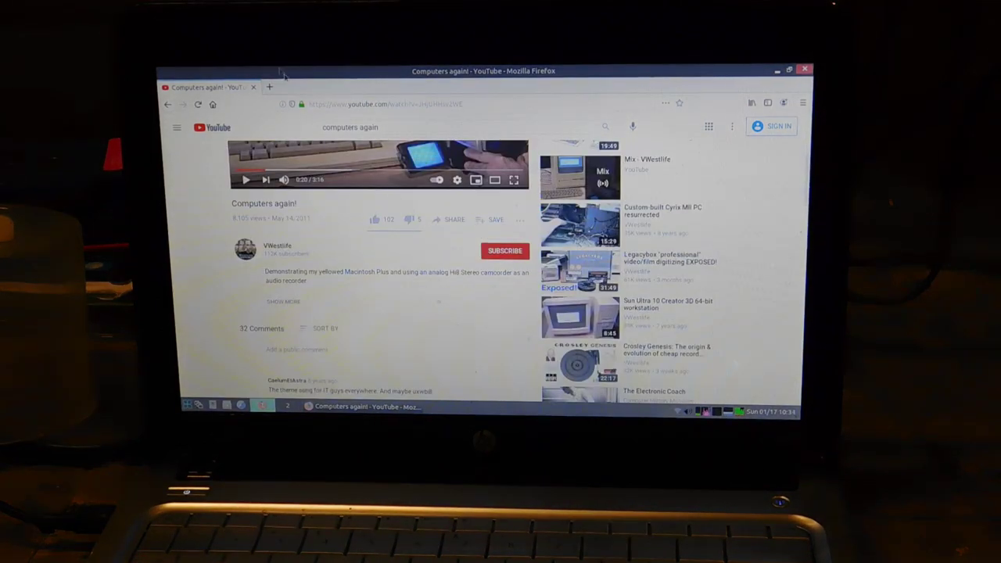
{"action": "scroll", "coordinate": [489, 165], "scroll_direction": "up", "scroll_amount": 3}
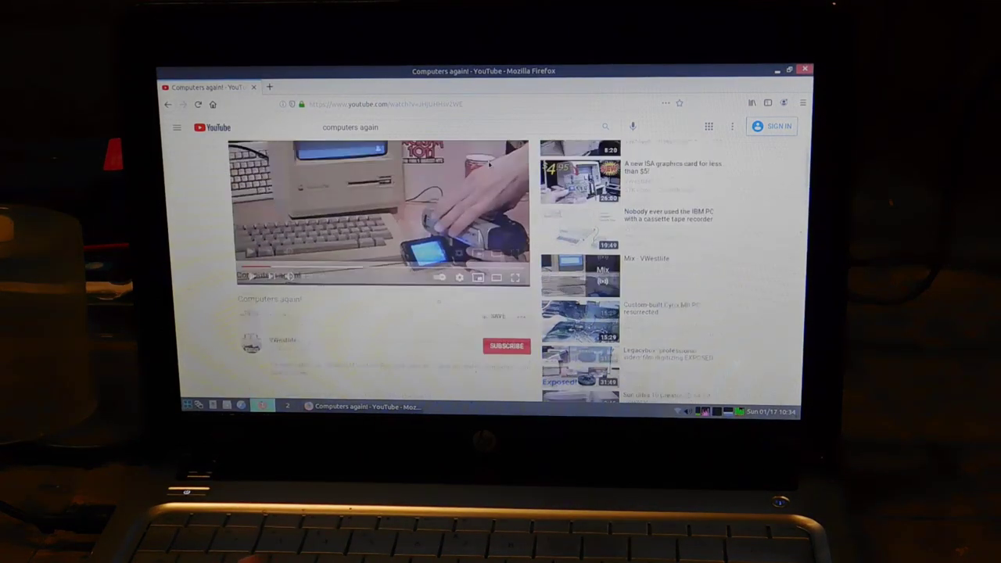
{"action": "scroll", "coordinate": [387, 212], "scroll_direction": "up", "scroll_amount": 2}
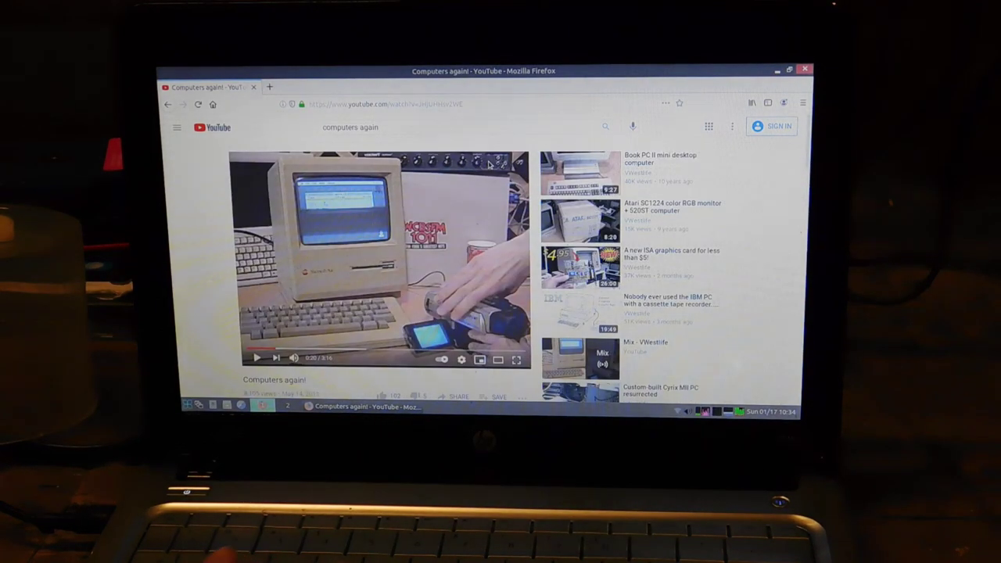
Resume the 'Computers again!' video and look over its playback quality options.
{"action": "left_click", "coordinate": [387, 211]}
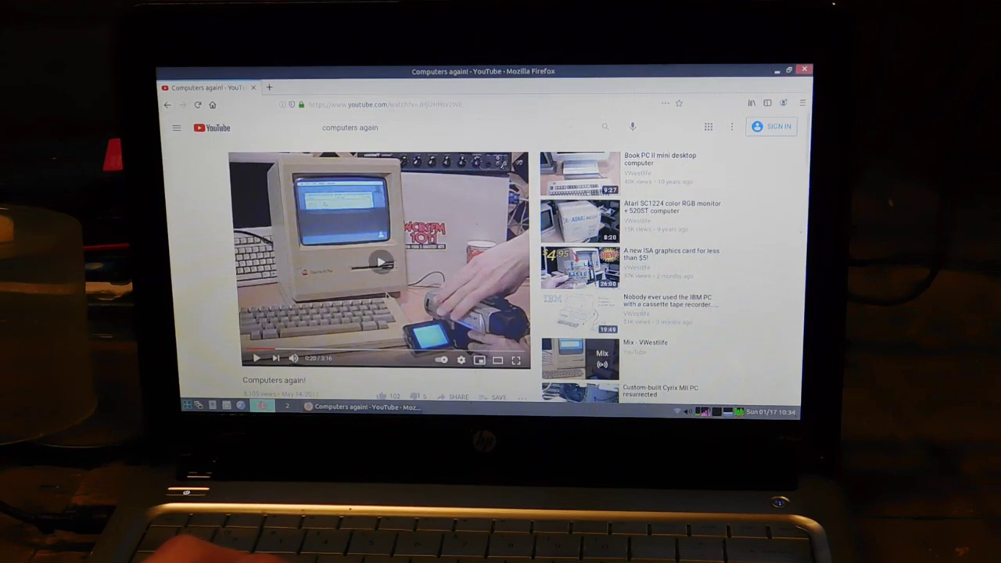
{"action": "left_click", "coordinate": [387, 296]}
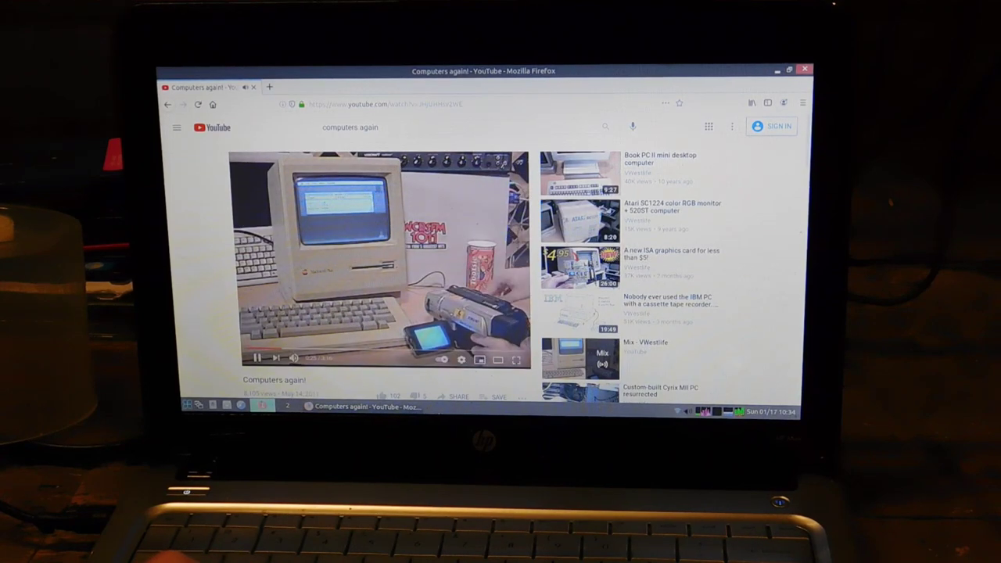
{"action": "left_click", "coordinate": [463, 360]}
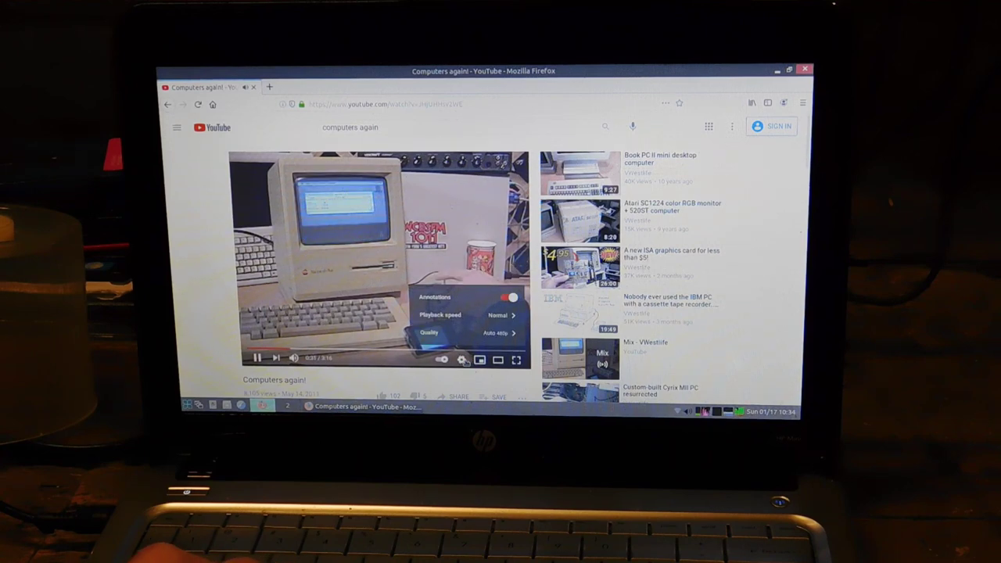
{"action": "left_click", "coordinate": [463, 360]}
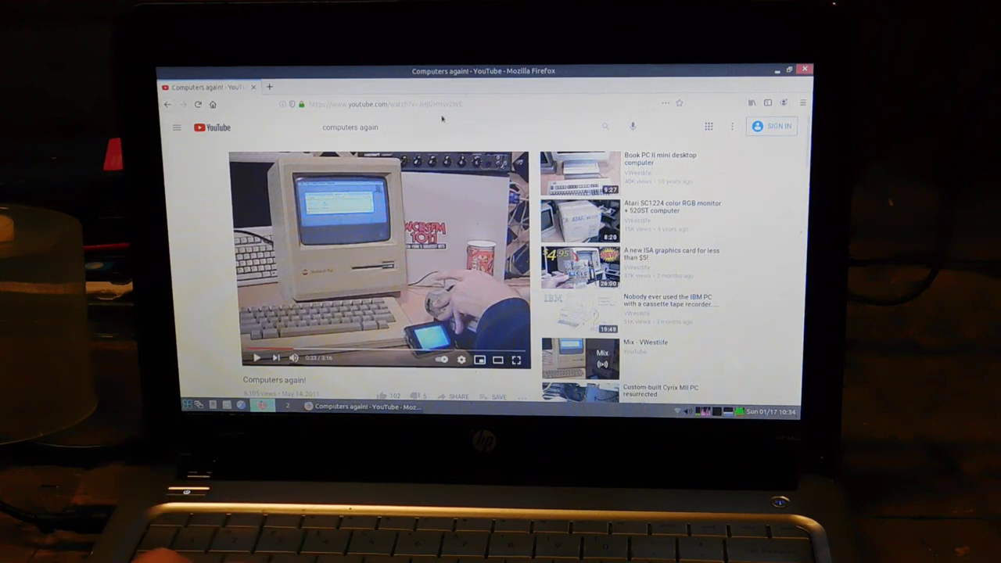
Load discordapp.com/app in Firefox to open Discord's web app.
{"action": "left_click", "coordinate": [489, 104]}
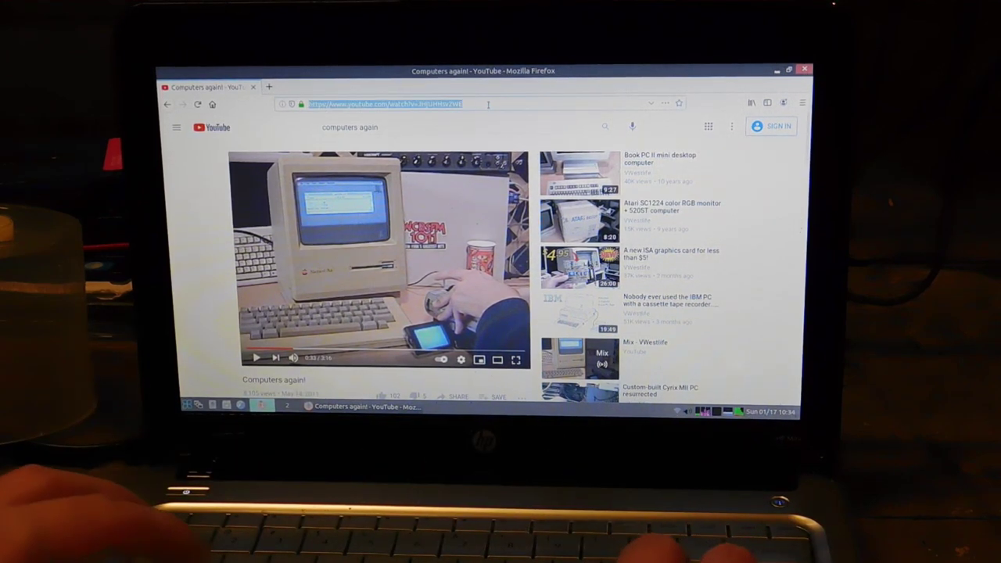
{"action": "type", "text": "di"}
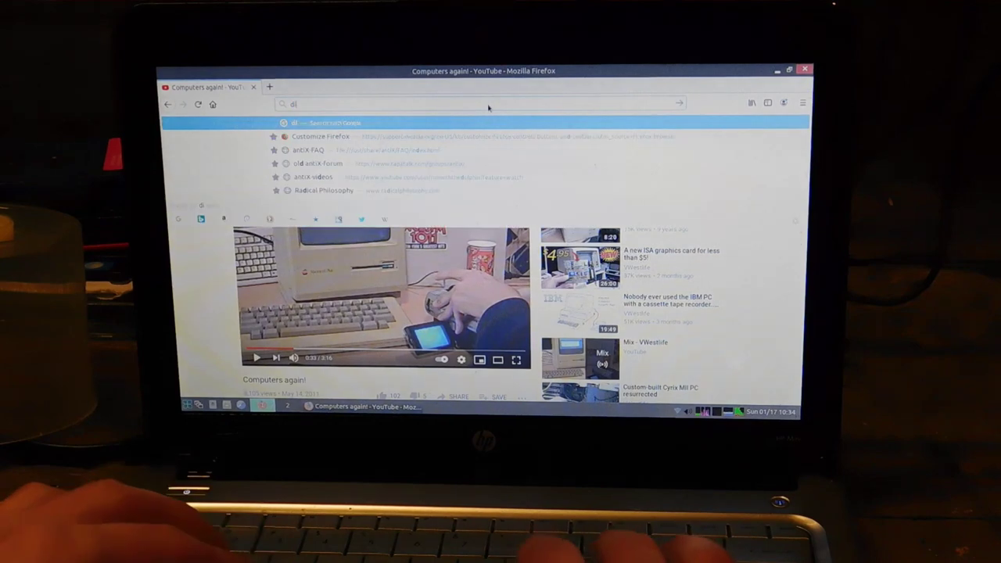
{"action": "type", "text": "scord"}
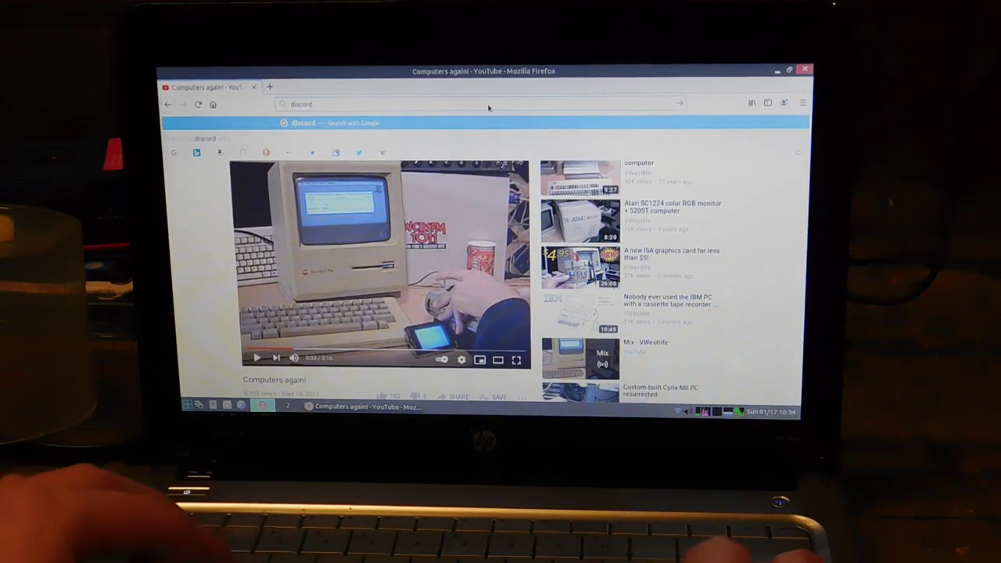
{"action": "type", "text": "app.c"}
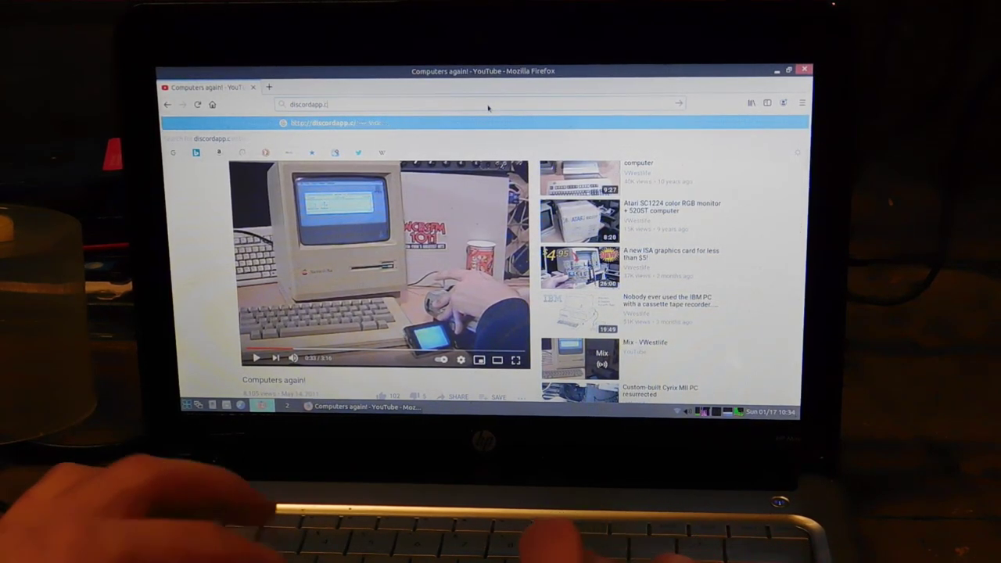
{"action": "type", "text": "om/app"}
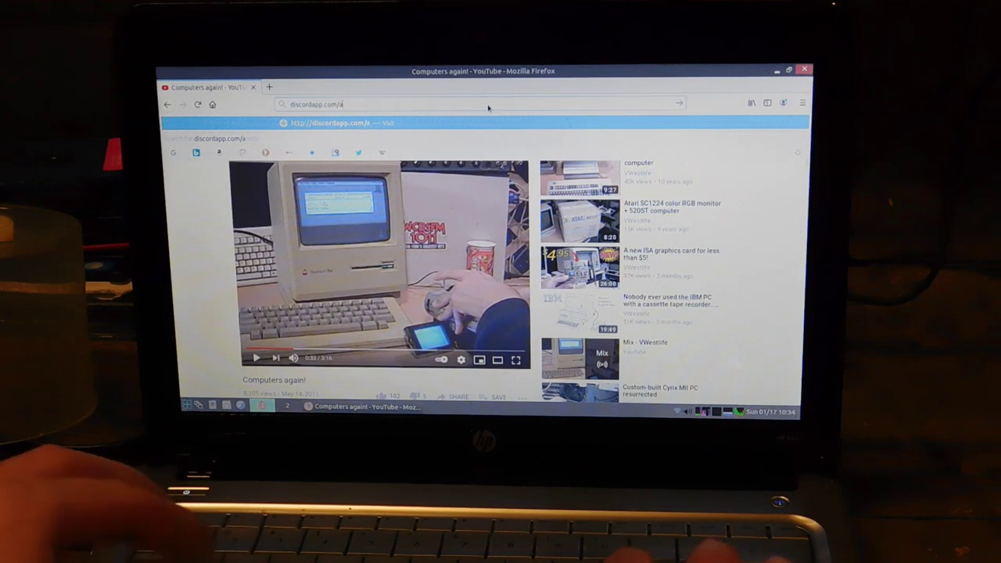
{"action": "key", "text": "Return"}
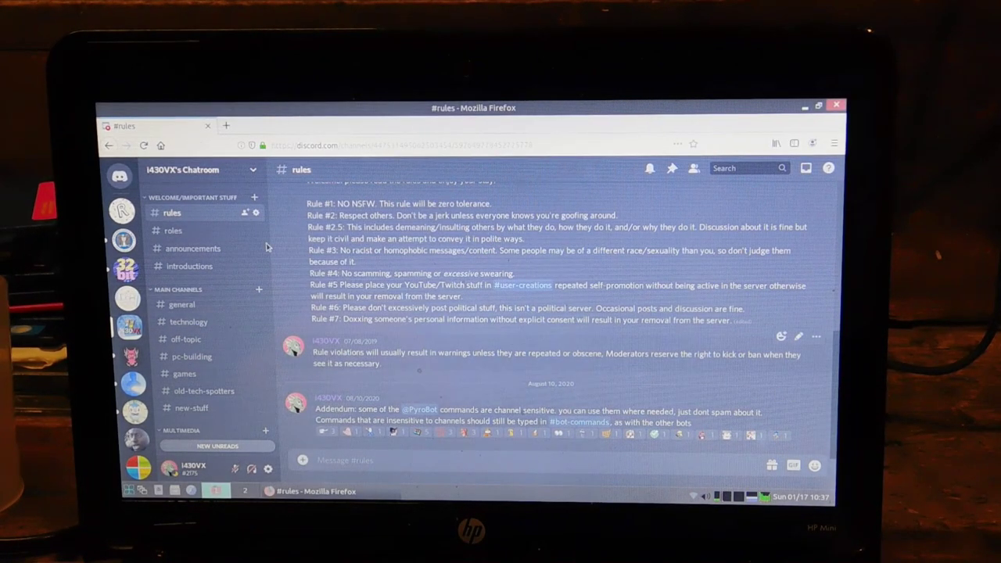
Switch from #rules to the #voice-chat channel in i430VX's Chatroom.
{"action": "left_click_drag", "start_coordinate": [270, 244], "coordinate": [273, 292]}
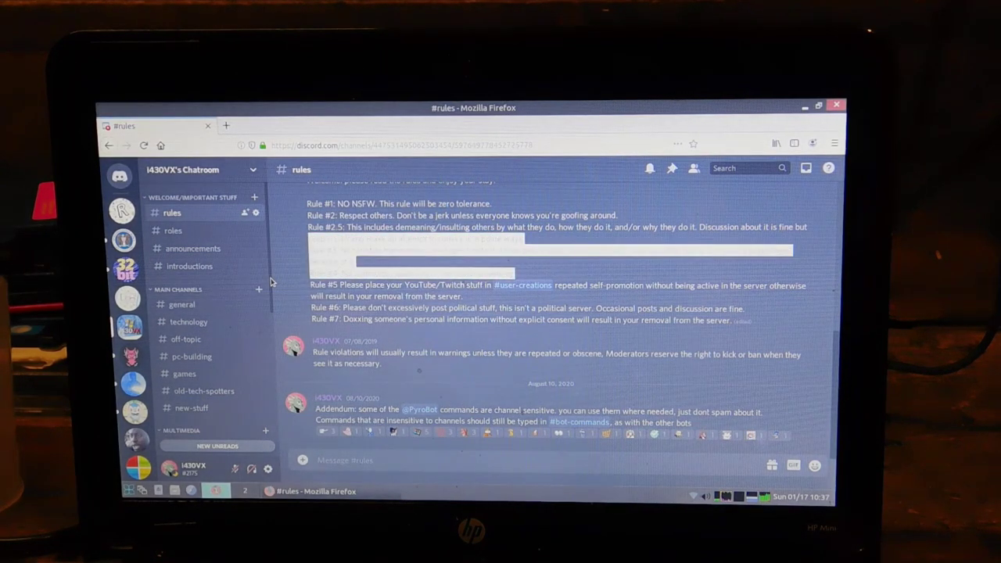
{"action": "scroll", "coordinate": [272, 282], "scroll_direction": "down", "scroll_amount": 1}
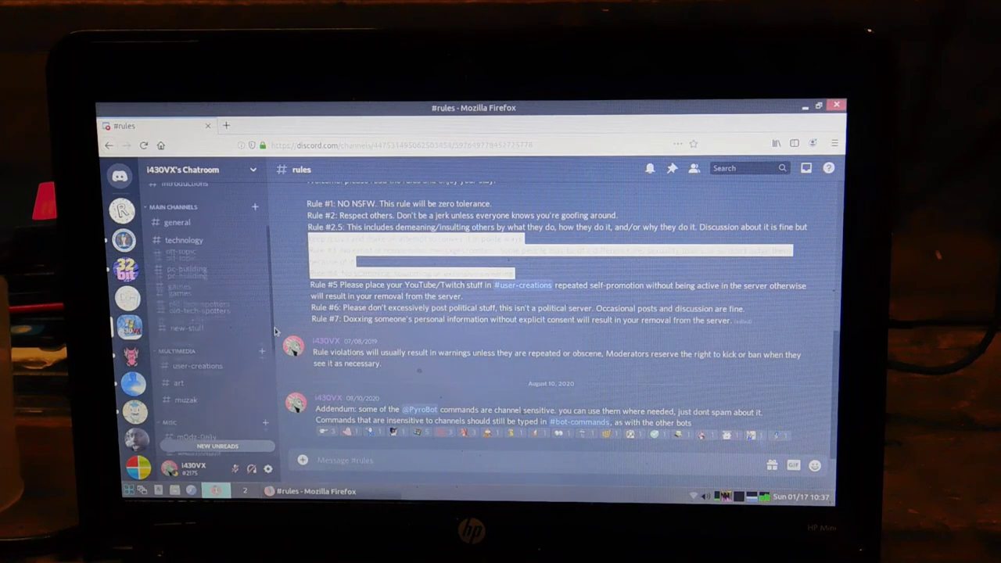
{"action": "left_click_drag", "start_coordinate": [275, 332], "coordinate": [285, 446]}
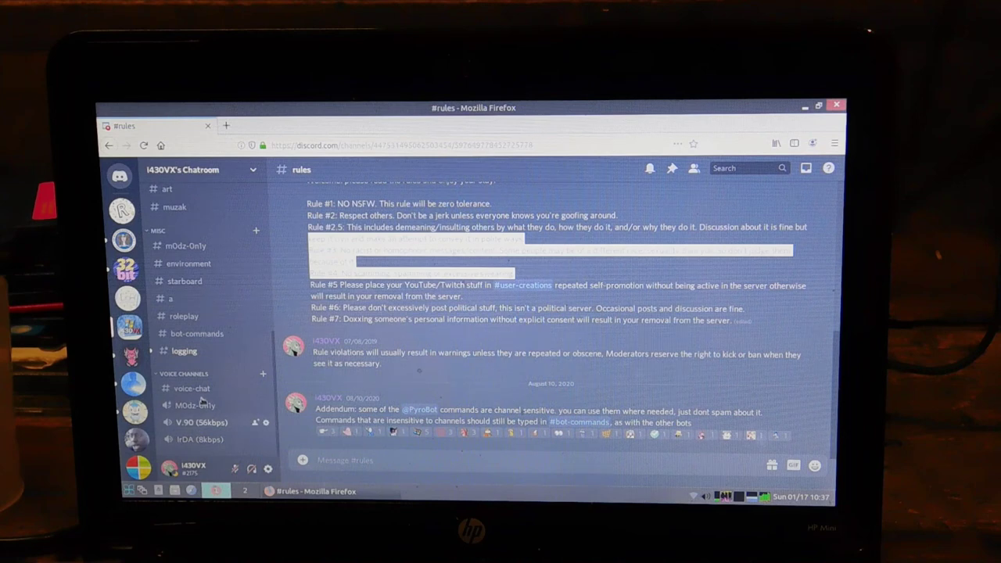
{"action": "mouse_move", "coordinate": [191, 389]}
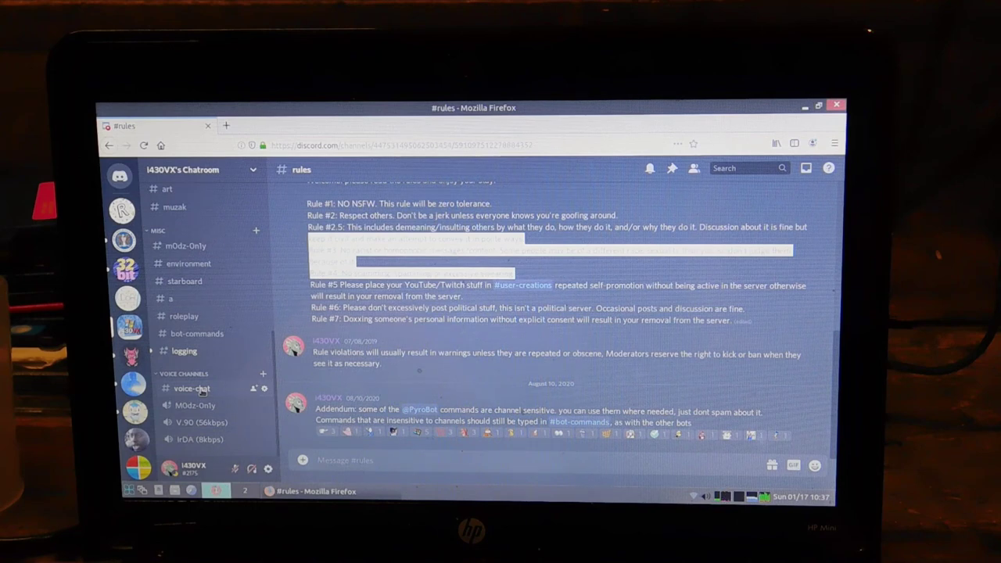
{"action": "left_click", "coordinate": [202, 390]}
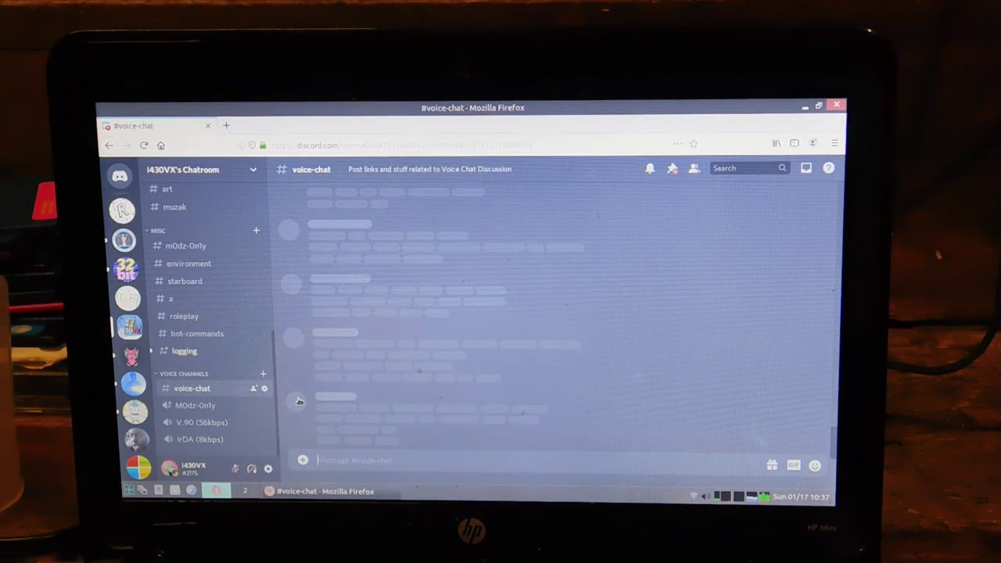
Send the message 'Hello from a netbook' in #voice-chat.
{"action": "left_click", "coordinate": [359, 461]}
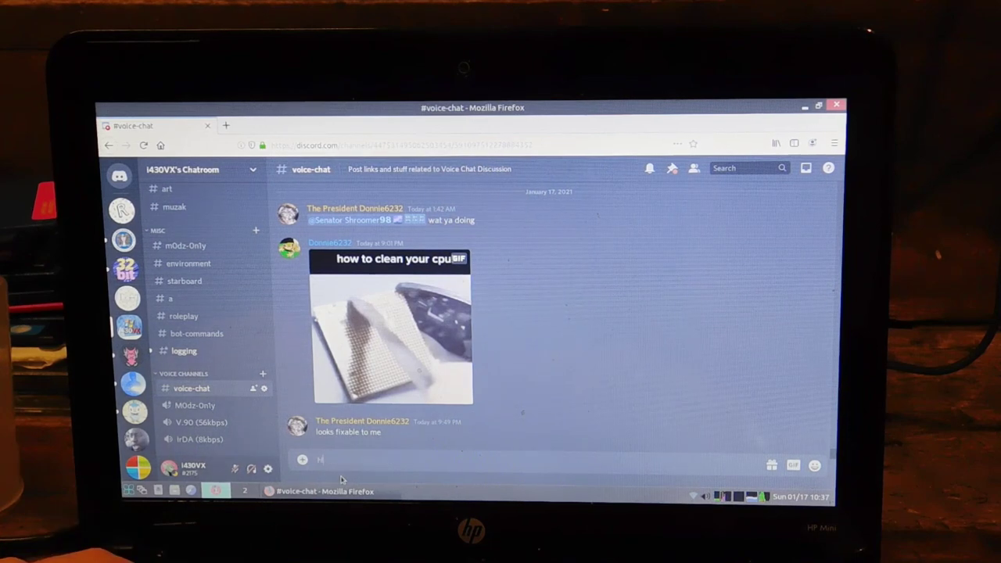
{"action": "type", "text": "Hello from a n"}
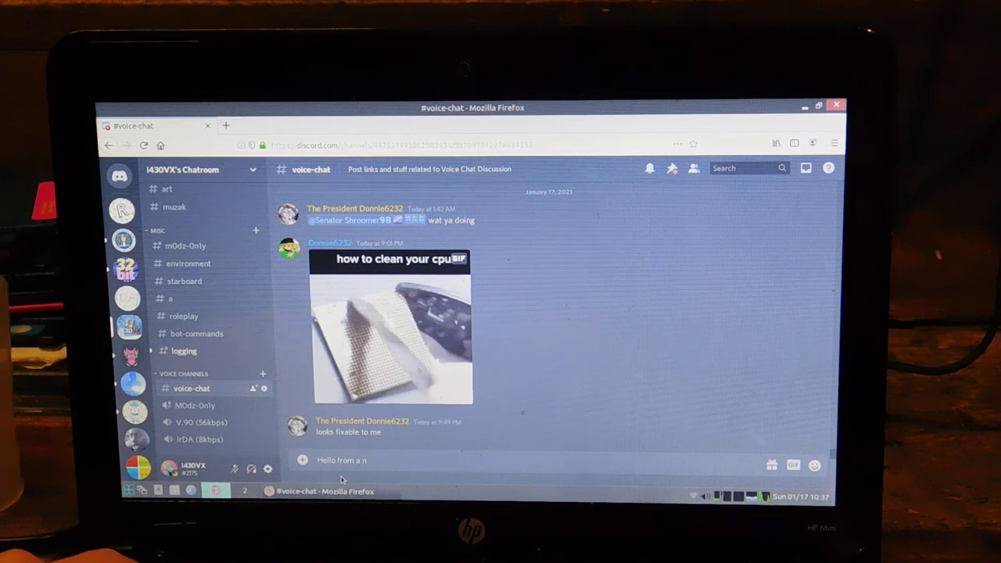
{"action": "type", "text": "et"}
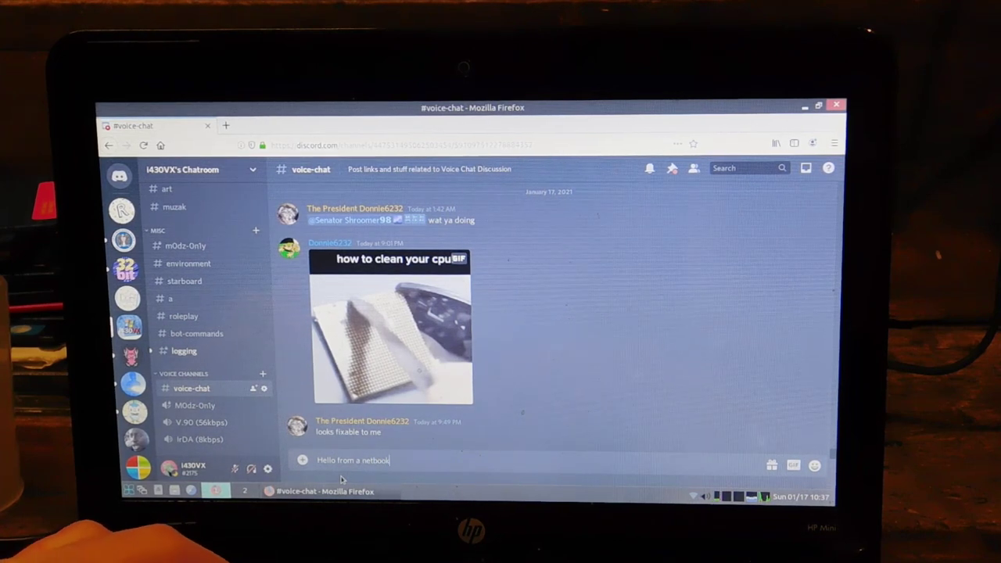
{"action": "type", "text": "book"}
{"action": "key", "text": "Return"}
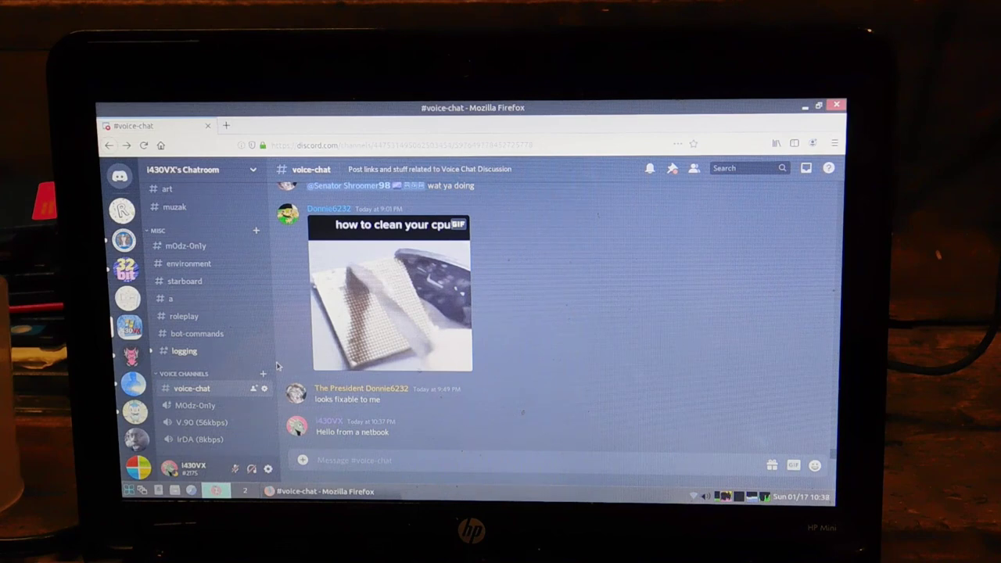
Go back to #rules with Alt+Left, then move to #bot-commands.
{"action": "key", "text": "alt+Left"}
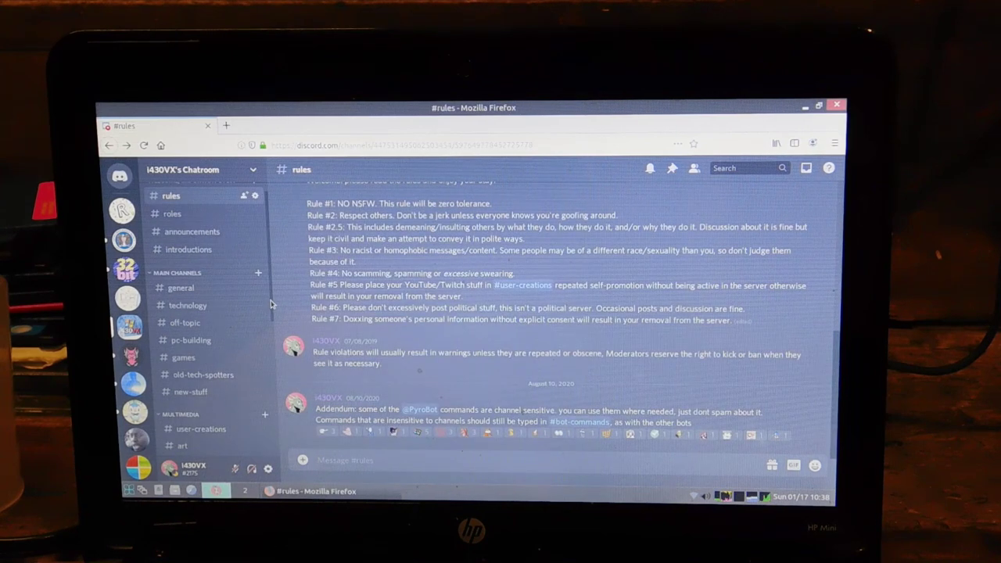
{"action": "left_click_drag", "start_coordinate": [276, 346], "coordinate": [284, 437]}
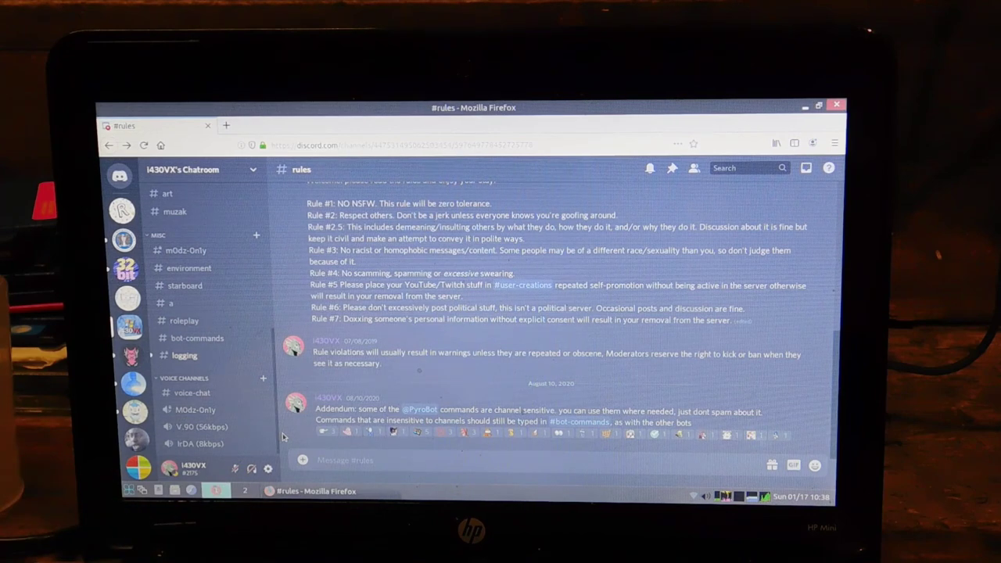
{"action": "mouse_move", "coordinate": [197, 338]}
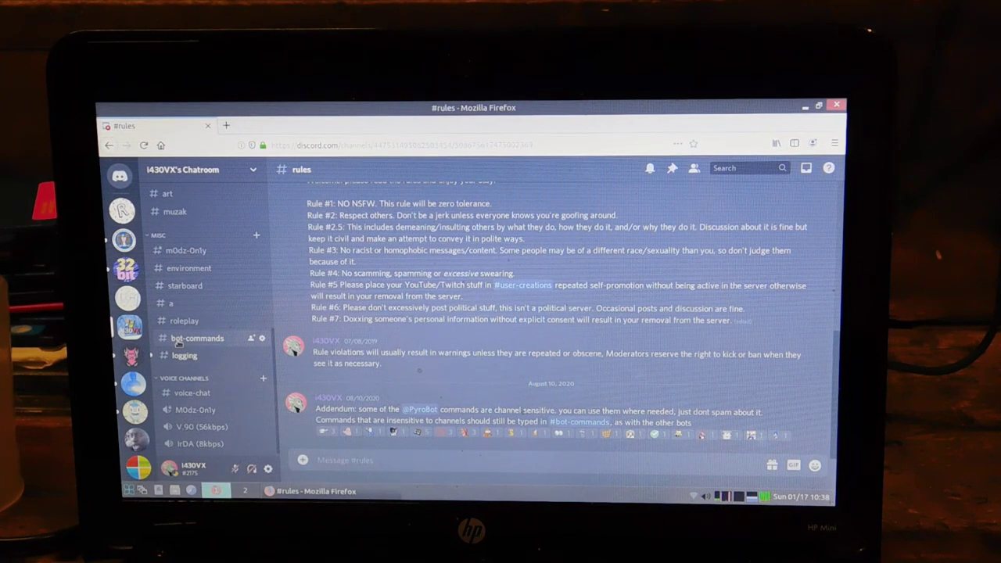
{"action": "left_click", "coordinate": [178, 342]}
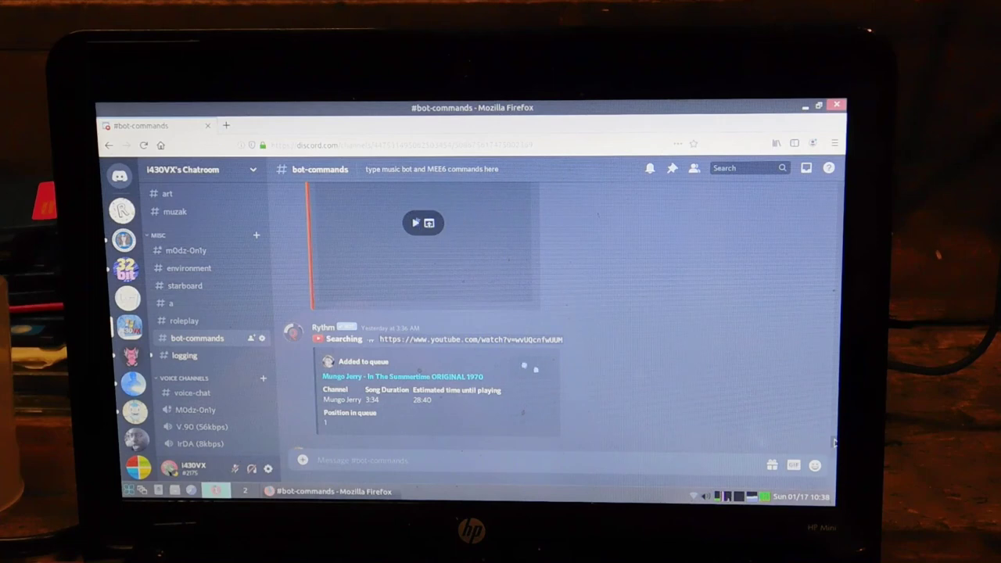
Scroll the #bot-commands chat down to the Rythm bot's latest skip messages.
{"action": "left_click_drag", "start_coordinate": [833, 440], "coordinate": [833, 468]}
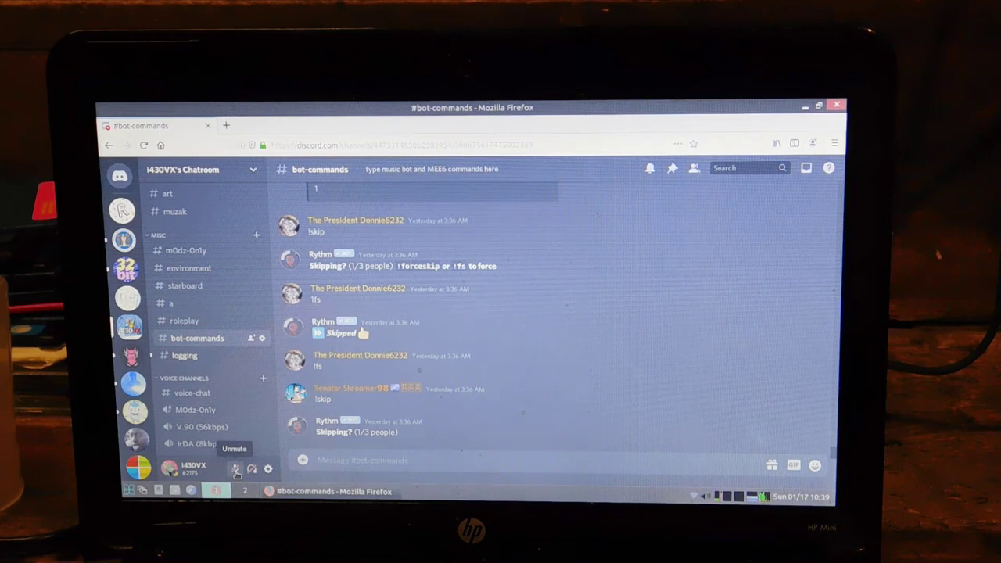
{"action": "left_click", "coordinate": [236, 471]}
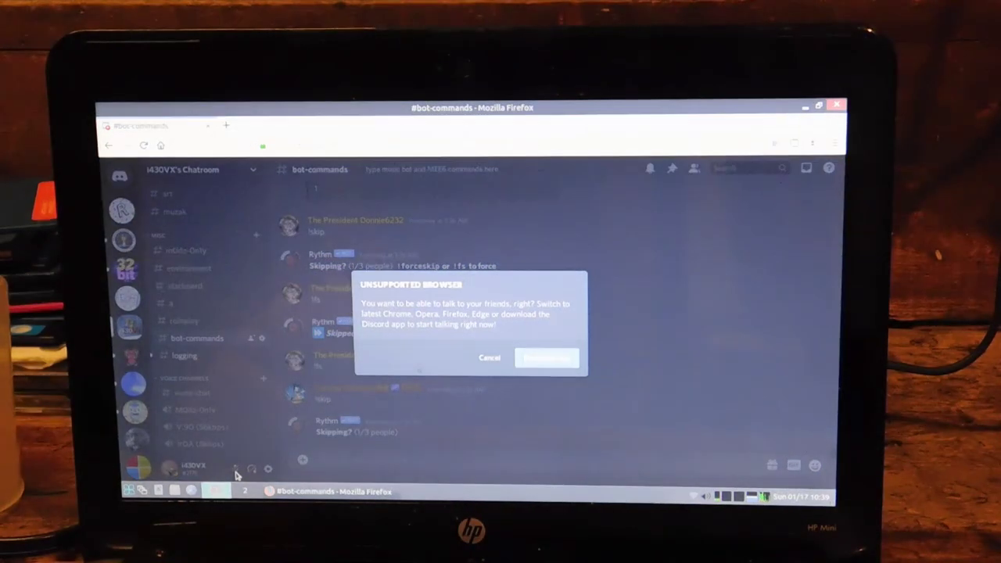
{"action": "left_click", "coordinate": [490, 359]}
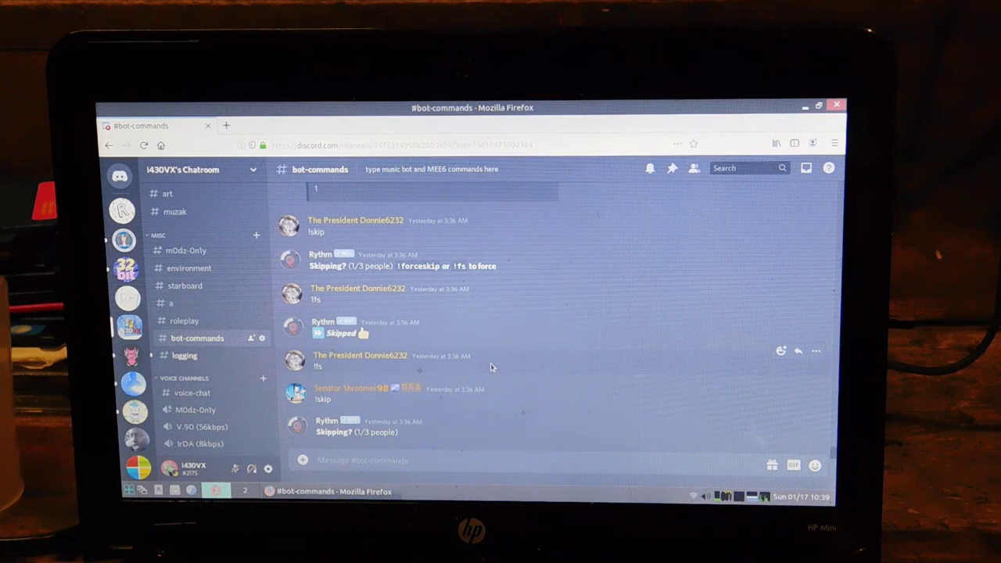
{"action": "left_click", "coordinate": [839, 107]}
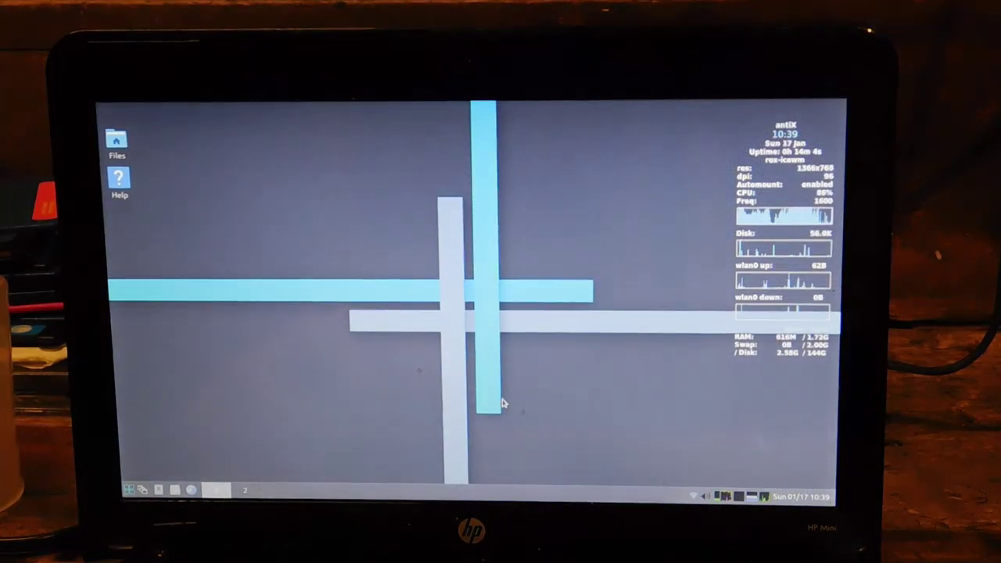
{"action": "left_click", "coordinate": [128, 491]}
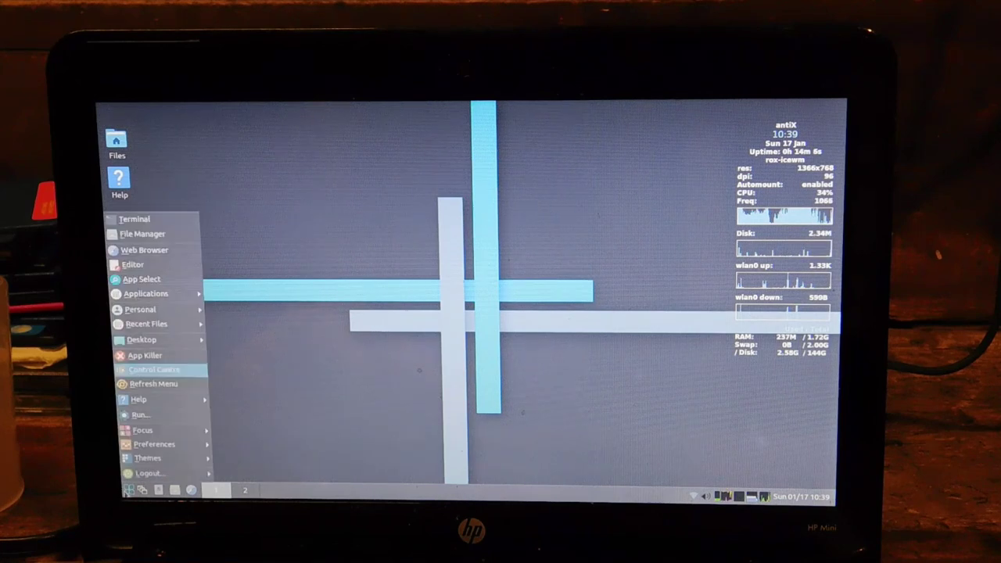
{"action": "left_click", "coordinate": [159, 371]}
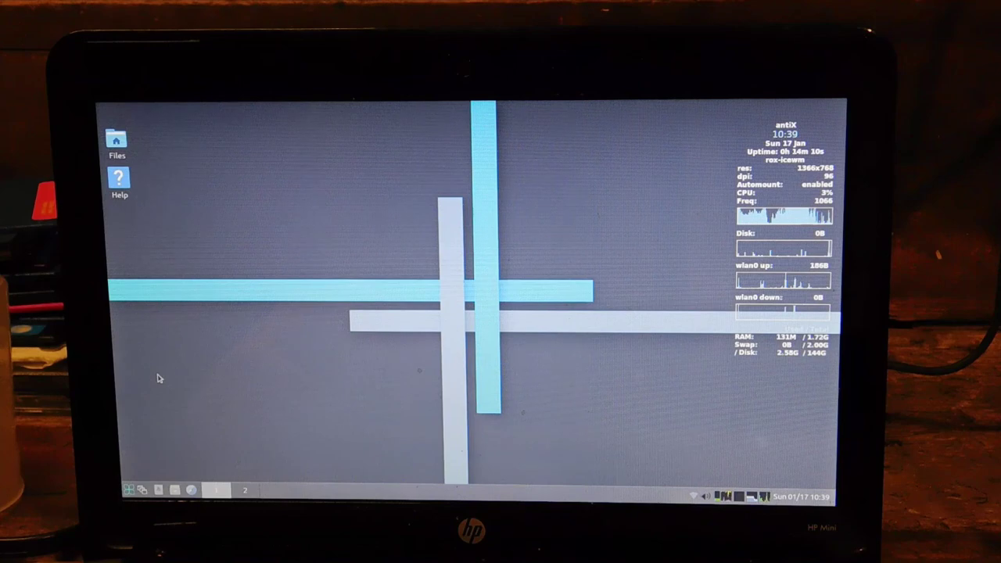
{"action": "left_click", "coordinate": [129, 491]}
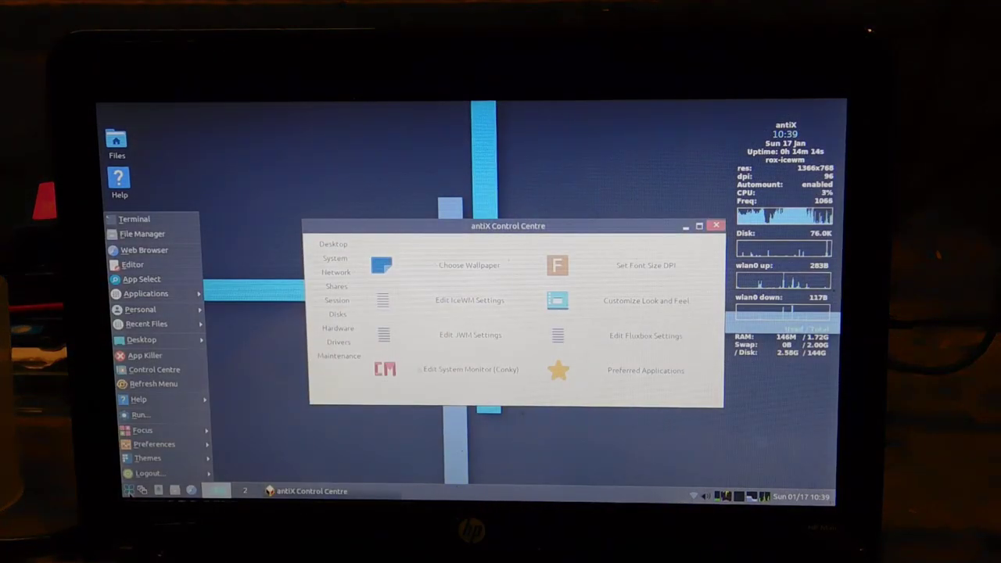
{"action": "left_click", "coordinate": [130, 491]}
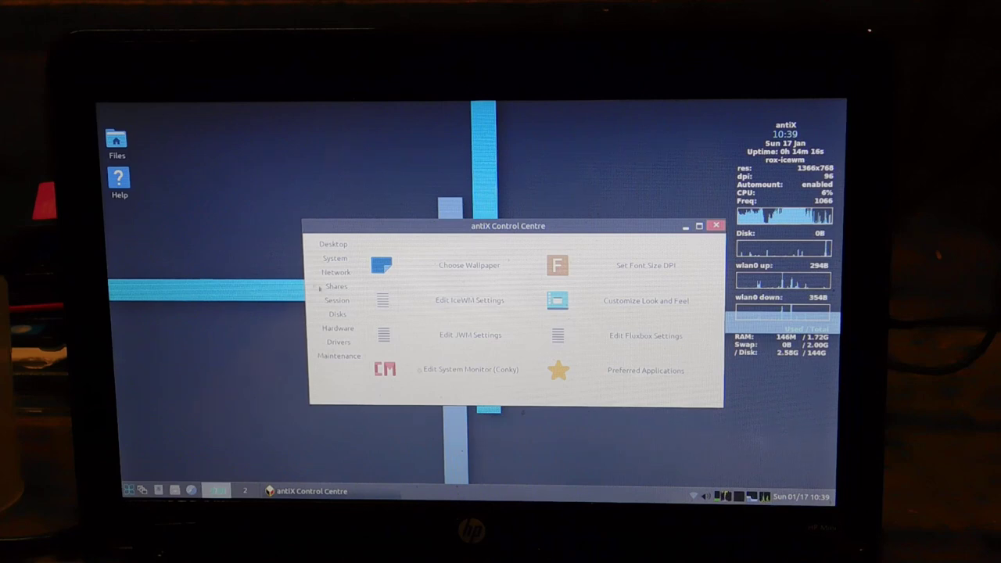
{"action": "left_click", "coordinate": [343, 356]}
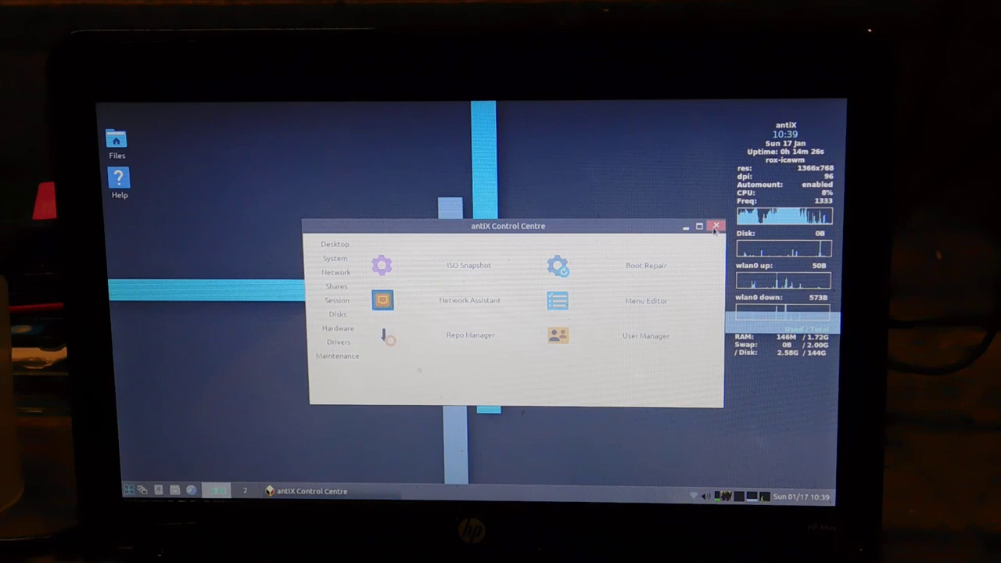
{"action": "left_click", "coordinate": [715, 226]}
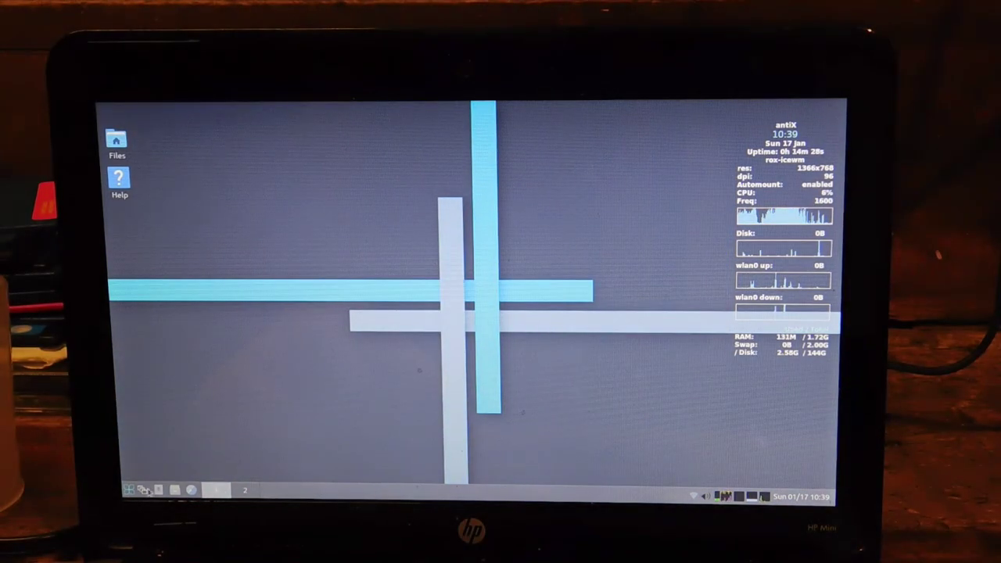
{"action": "left_click", "coordinate": [129, 489]}
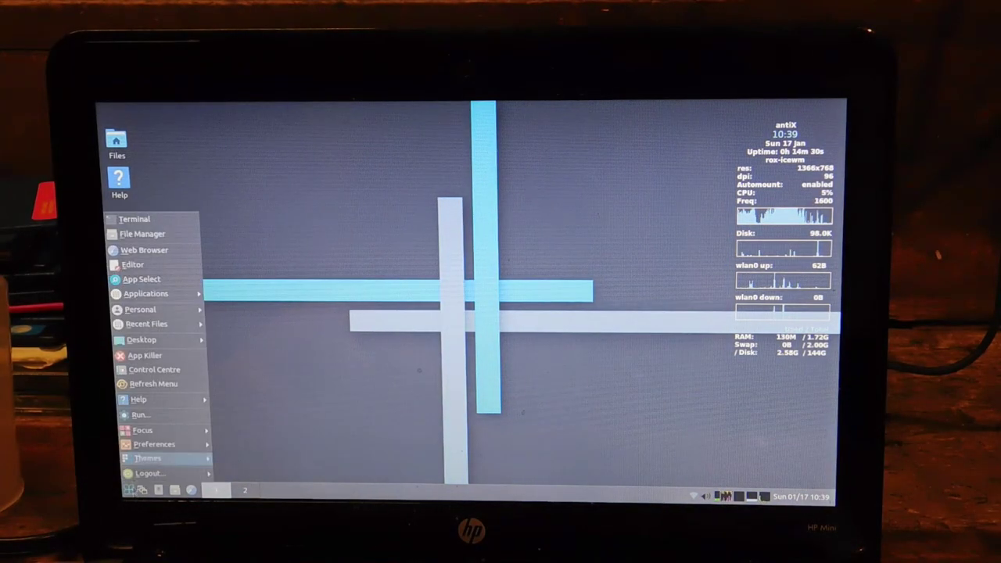
Open a terminal and run 'sudo apt-get update' with the administrator password.
{"action": "left_click", "coordinate": [142, 224]}
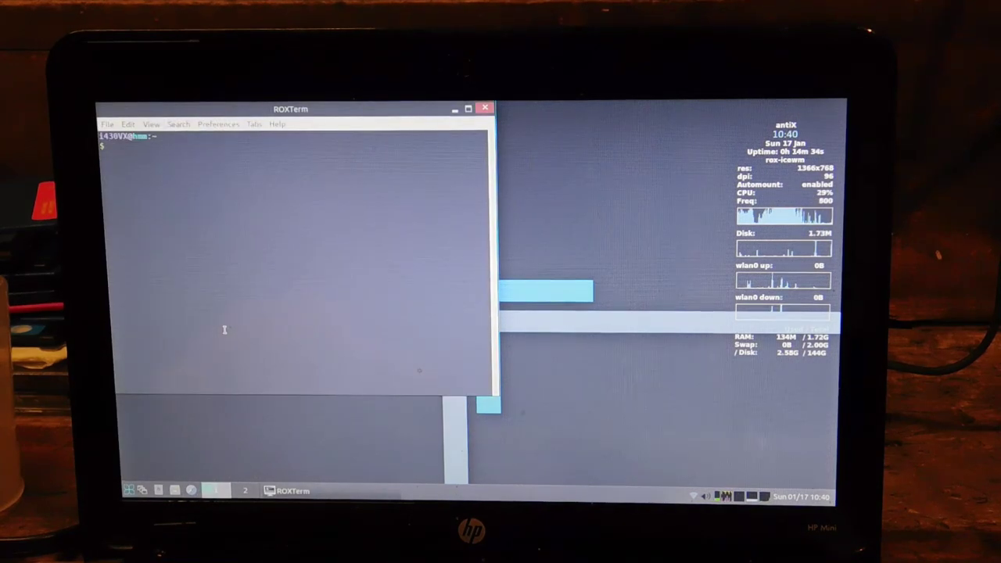
{"action": "type", "text": "sud"}
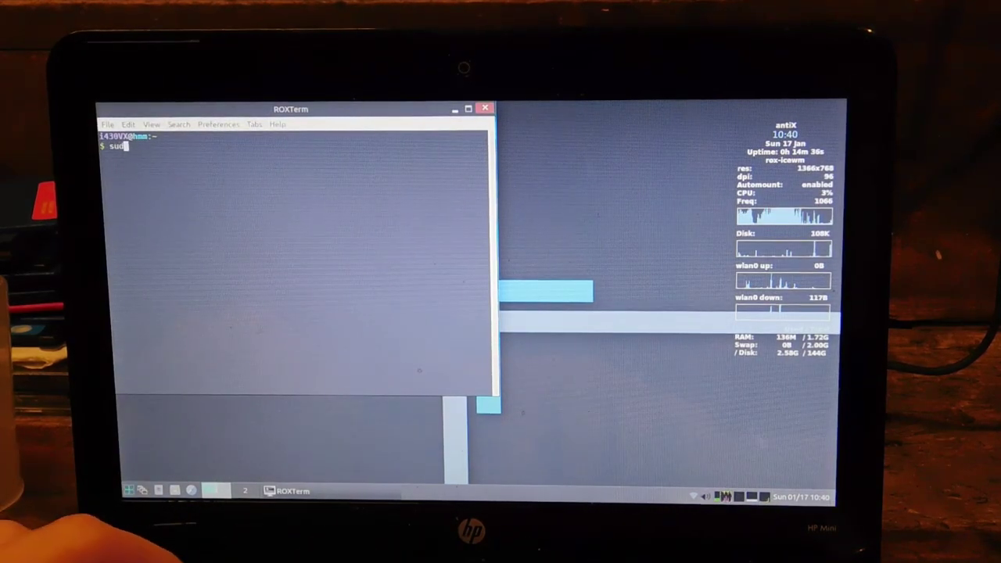
{"action": "type", "text": "o at"}
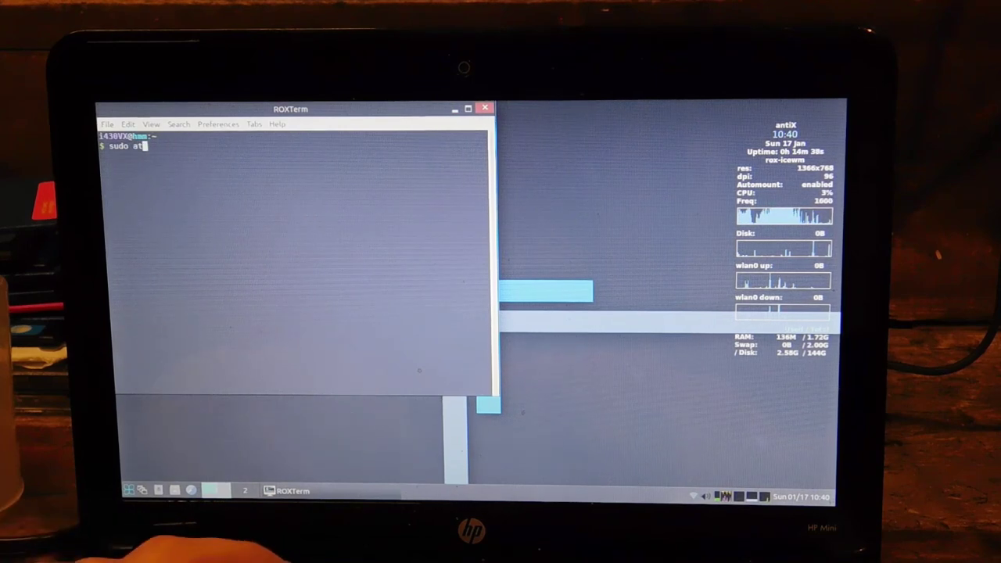
{"action": "key", "text": "BackSpace"}
{"action": "type", "text": "pt-"}
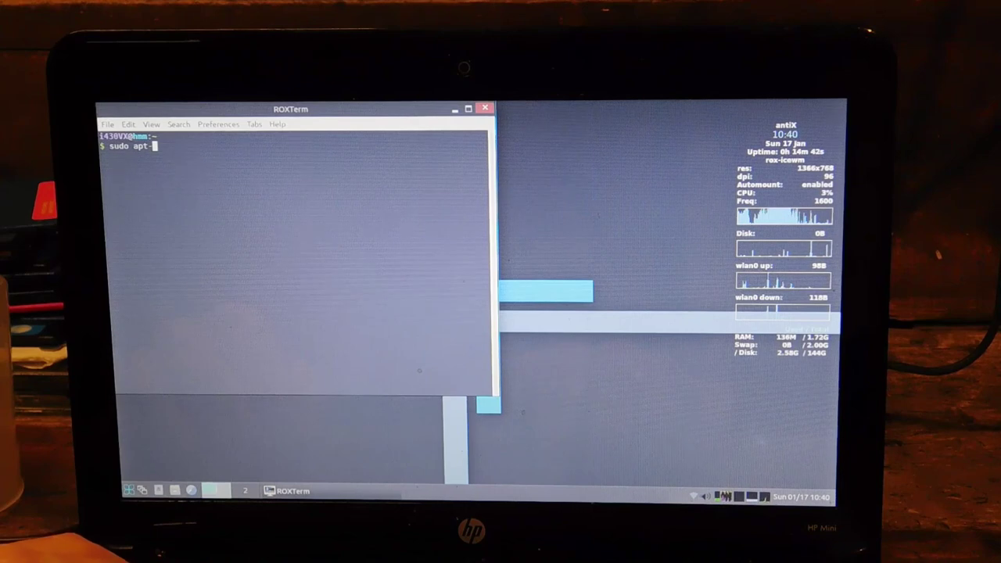
{"action": "type", "text": "g"}
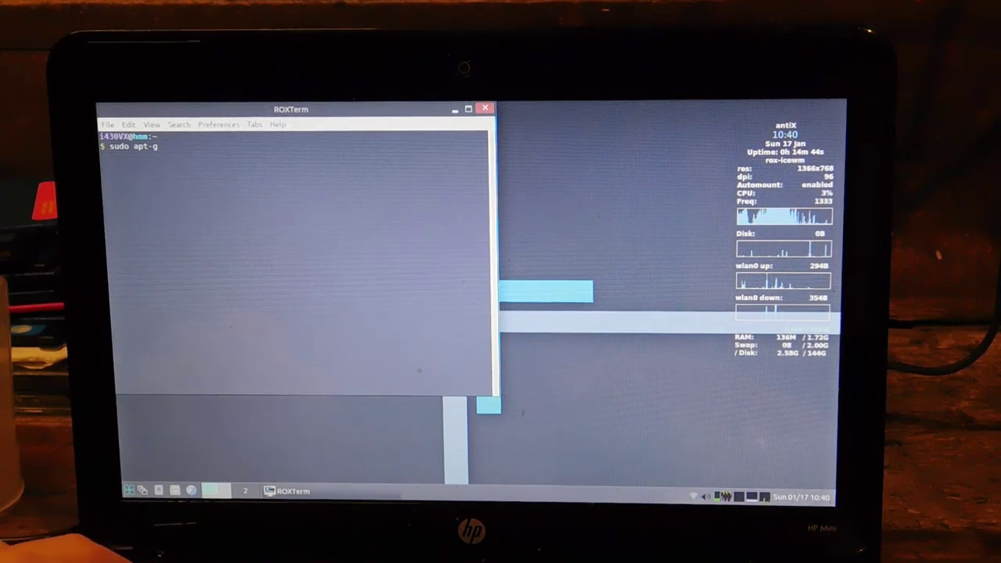
{"action": "type", "text": "et up"}
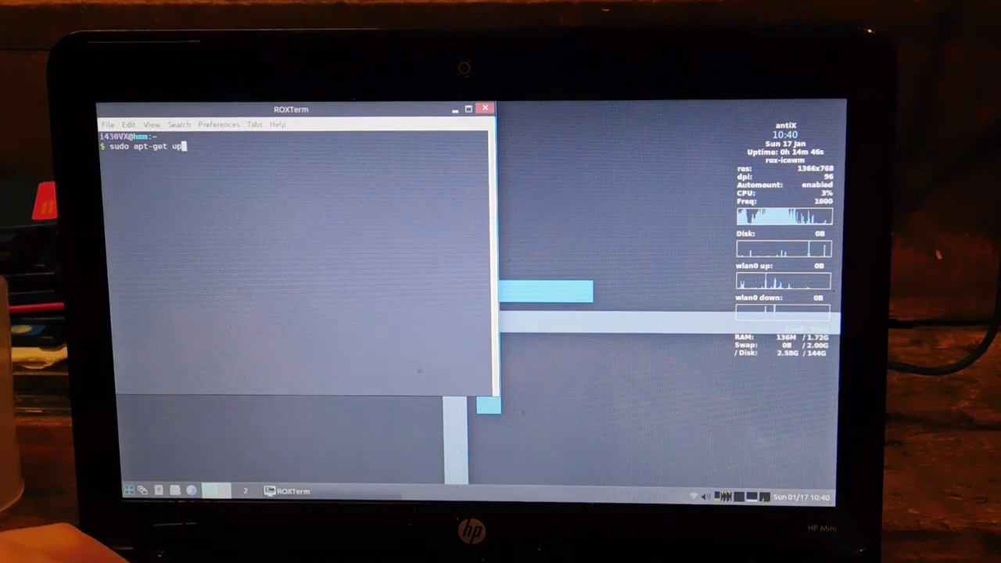
{"action": "type", "text": "date"}
{"action": "key", "text": "Return"}
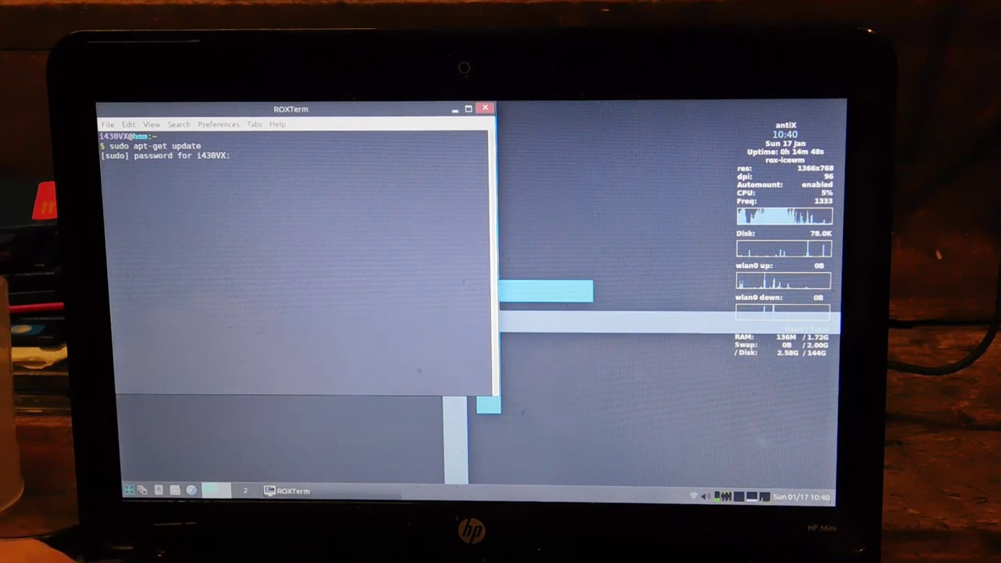
{"action": "key", "text": "Return"}
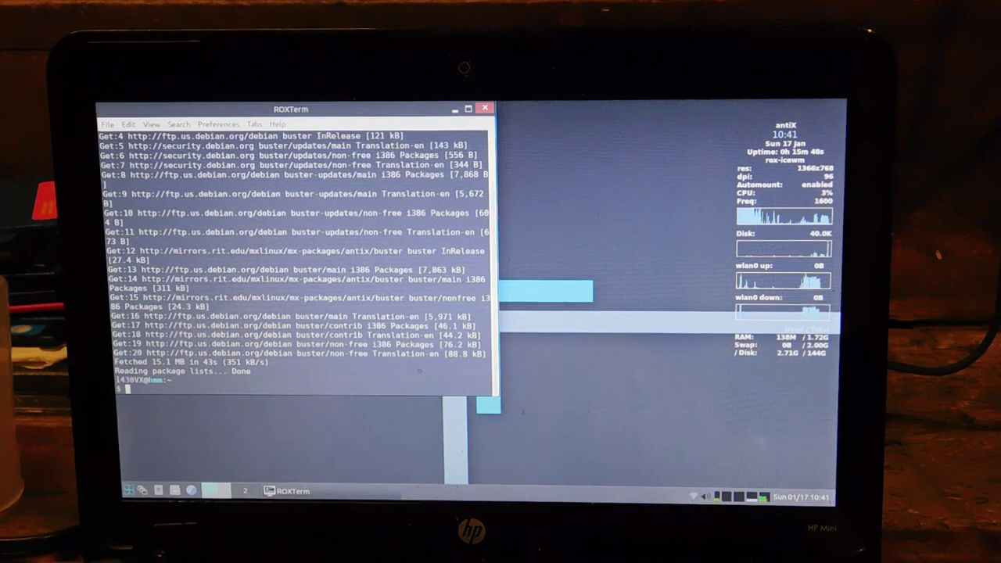
{"action": "type", "text": "sudo "}
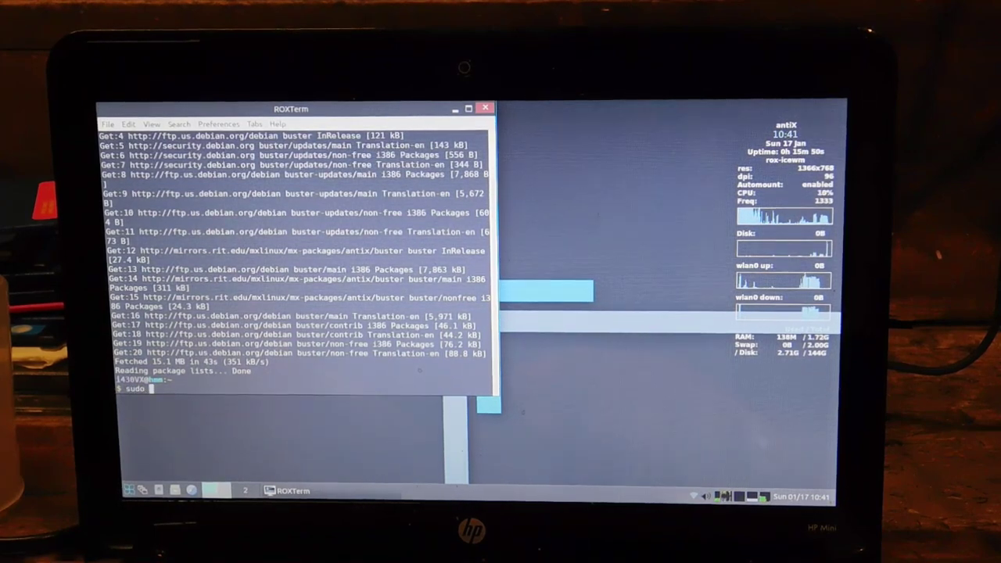
{"action": "type", "text": "apt"}
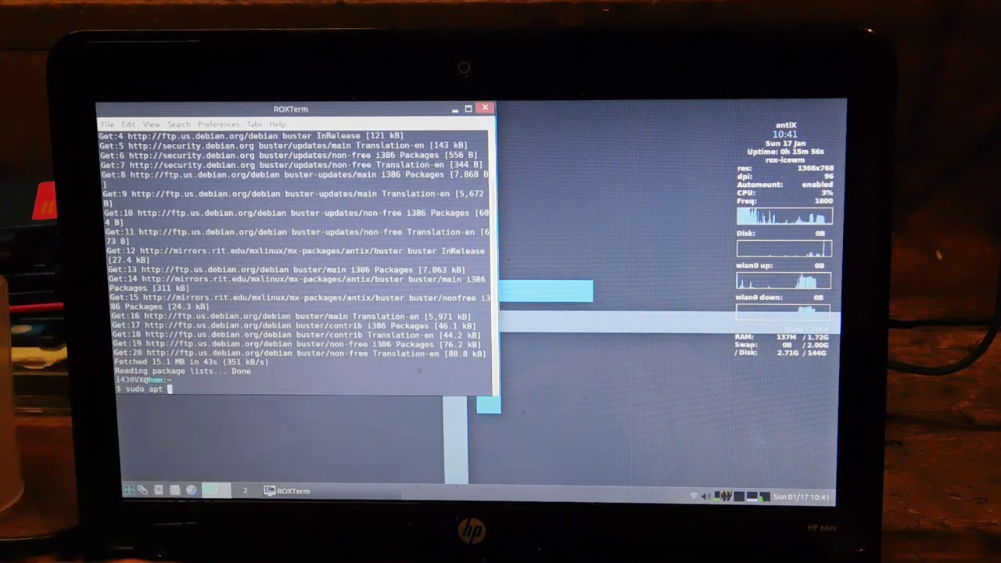
{"action": "type", "text": " upg"}
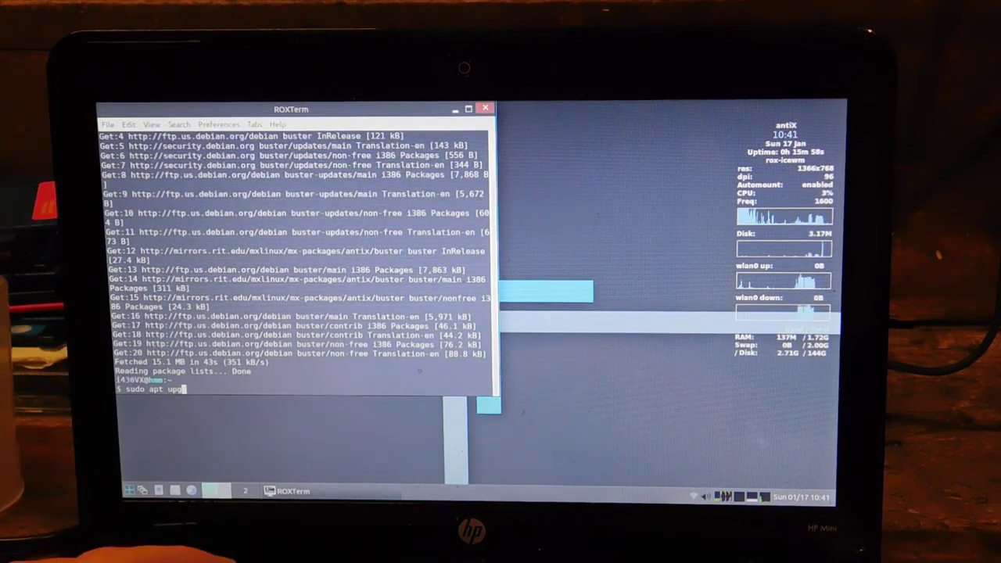
{"action": "type", "text": "rade"}
Run 'sudo apt upgrade' and answer 'y' to download the 295 MB.
{"action": "key", "text": "Return"}
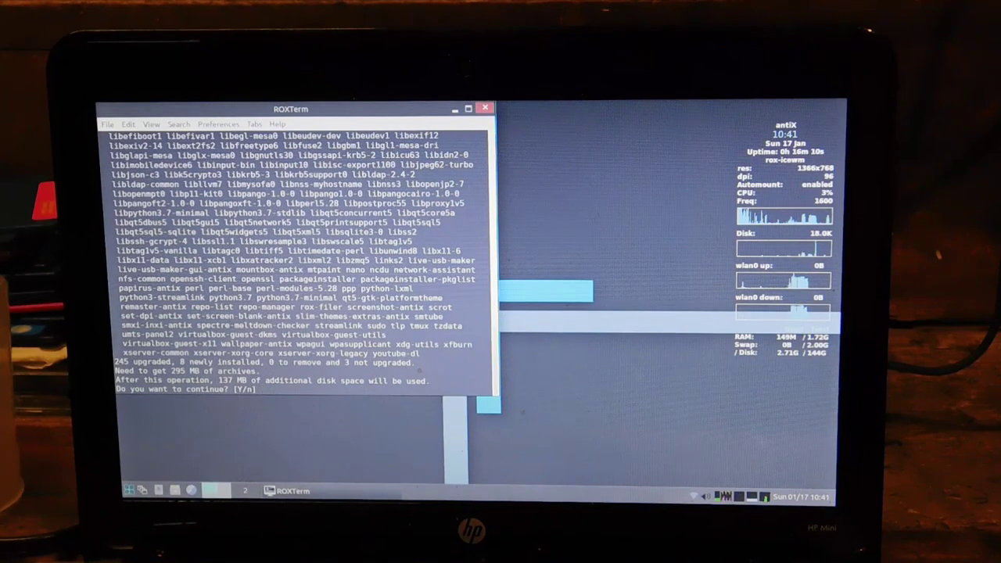
{"action": "type", "text": "y"}
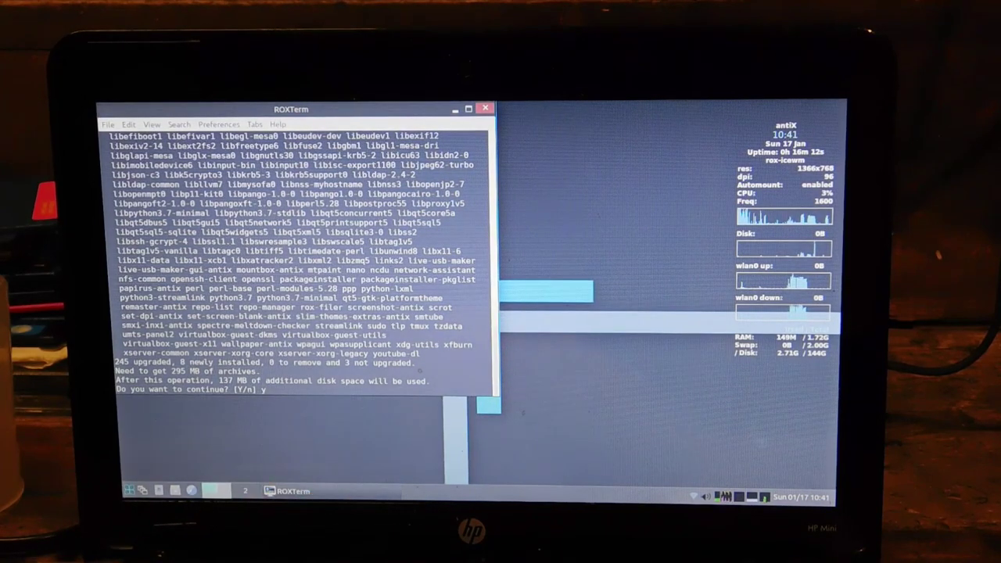
{"action": "key", "text": "Return"}
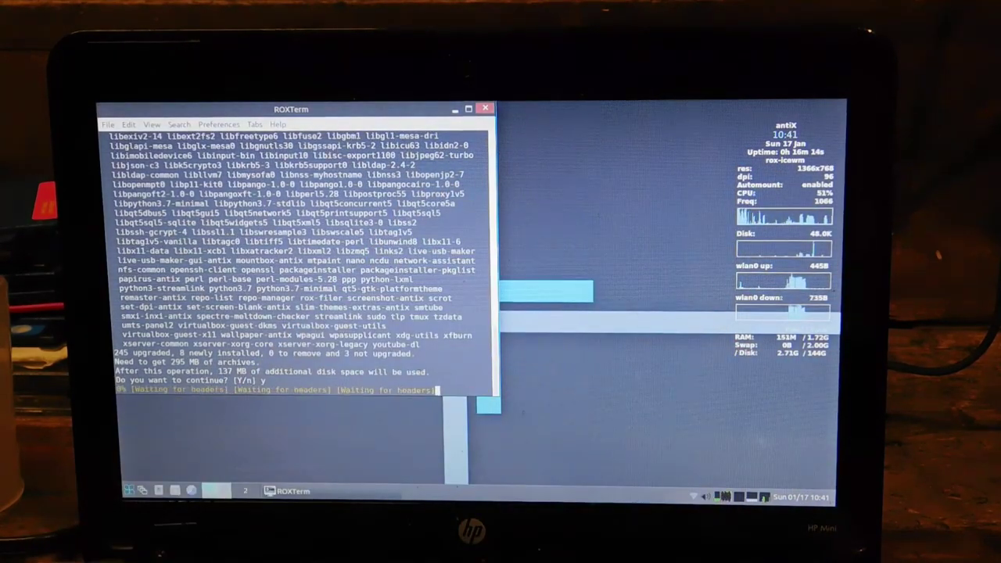